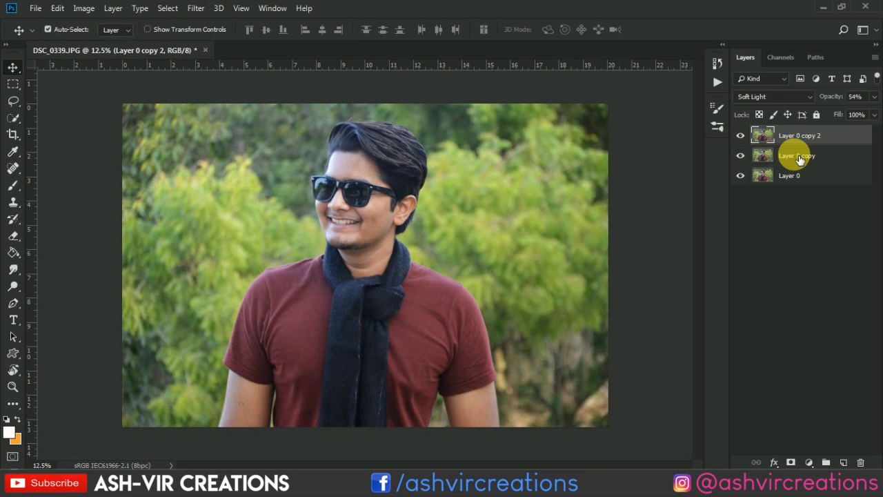
# - Merge the Layer 0 copy and Layer 0 copy 2 layers into one layer above Layer 0
pyautogui.keyDown('shift'); pyautogui.click(799, 156); pyautogui.keyUp('shift')
pyautogui.rightClick(799, 155)
pyautogui.click(690, 359)
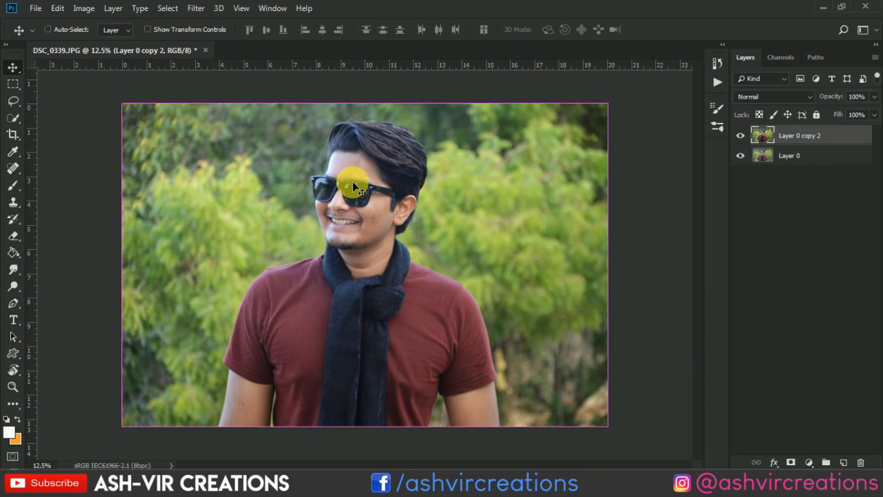
# - Remove the small blemishes on the man's cheek with the Spot Healing Brush, reducing the brush size to 30 for the finer spots
pyautogui.hotkey('ctrl', '+')
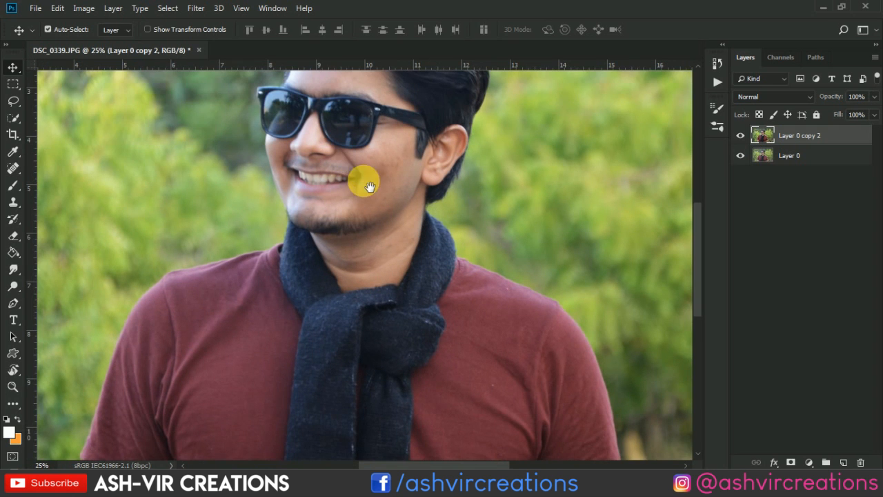
pyautogui.moveTo(370, 186); pyautogui.dragTo(352, 260)
pyautogui.scroll(3, 343, 248)
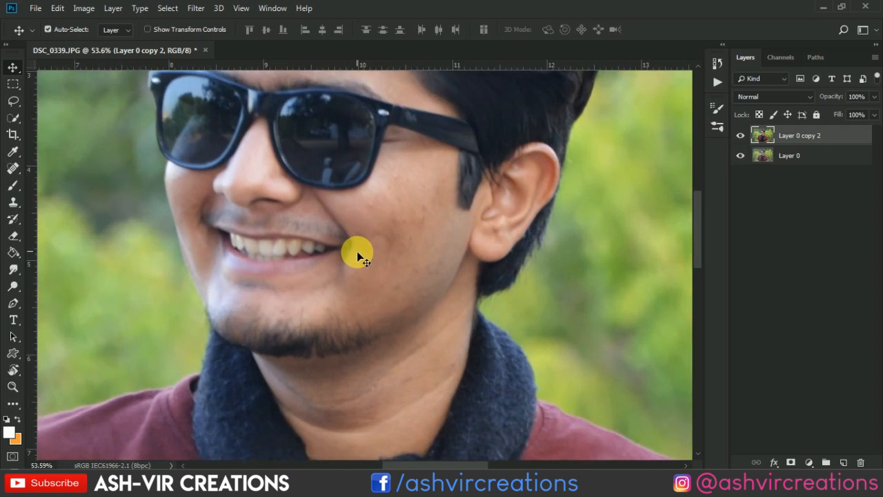
pyautogui.scroll(1, 359, 257)
pyautogui.scroll(1, 347, 268)
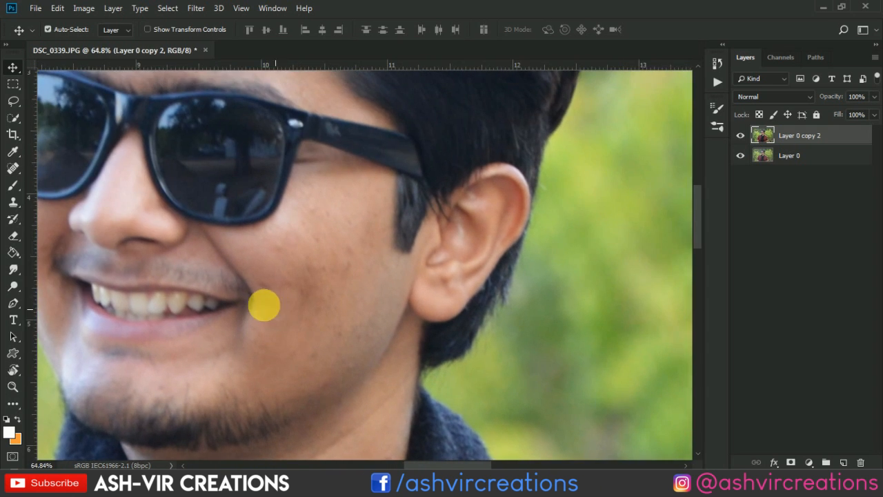
pyautogui.click(13, 169)
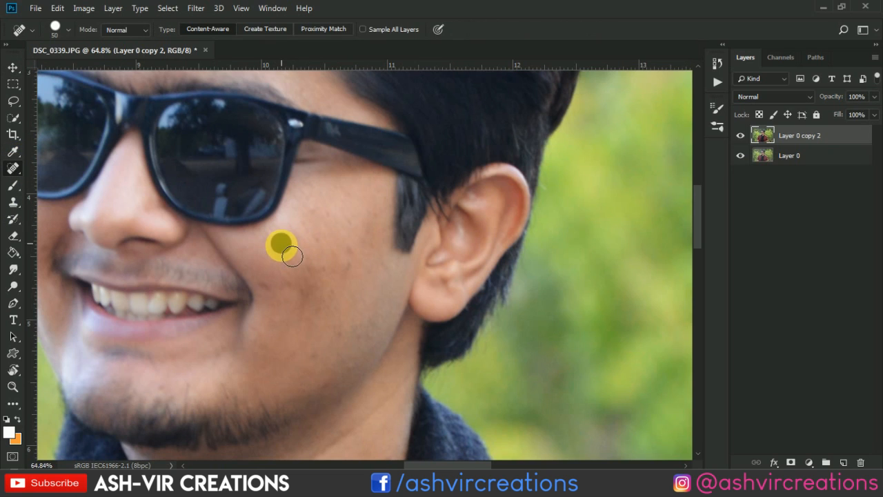
pyautogui.click(292, 255)
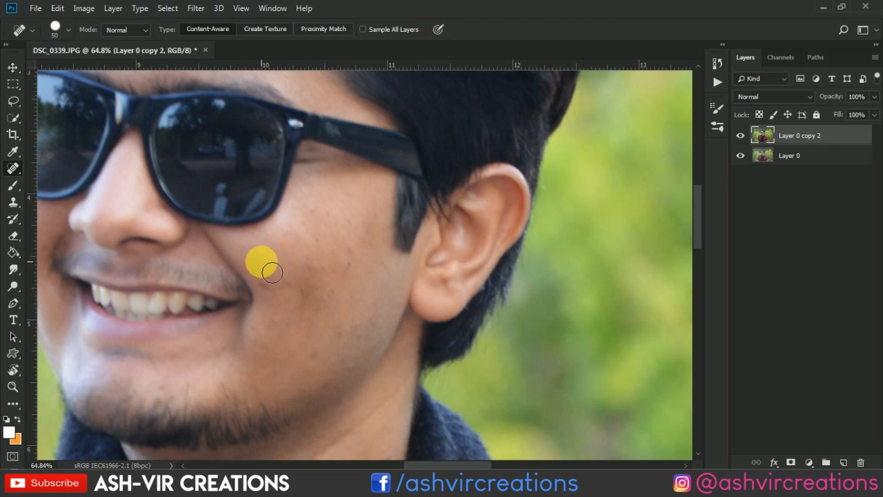
pyautogui.click(349, 251)
pyautogui.click(350, 262)
pyautogui.press('[')
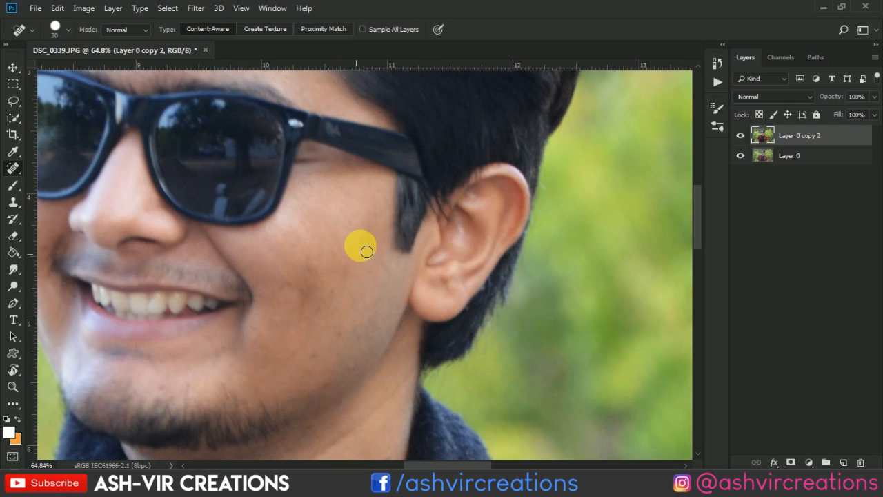
pyautogui.click(358, 229)
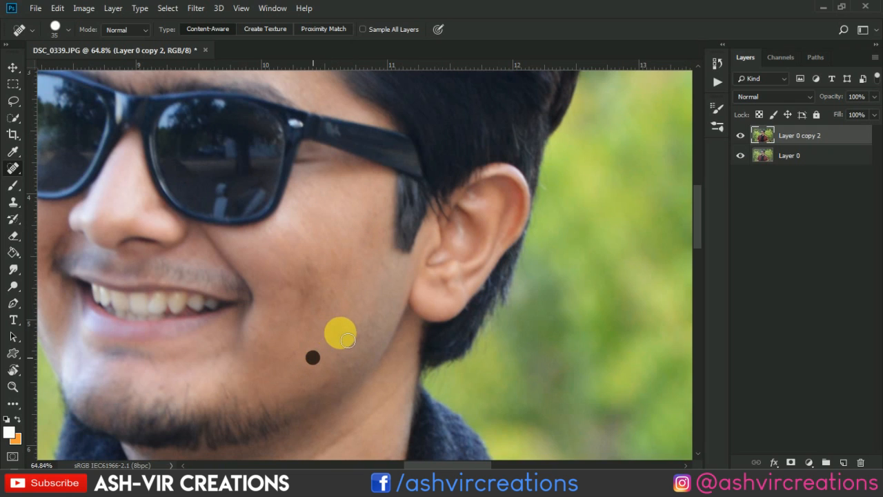
# - Heal the blemishes on the forehead near the hairline with a Spot Healing Brush enlarged to 45, then return to the Move tool
pyautogui.scroll(-3, 356, 336)
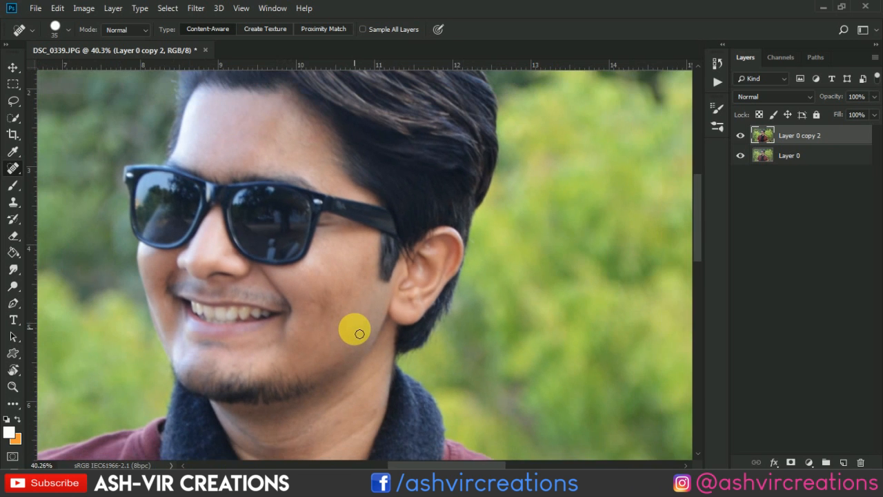
pyautogui.scroll(3, 268, 112)
pyautogui.press(']')
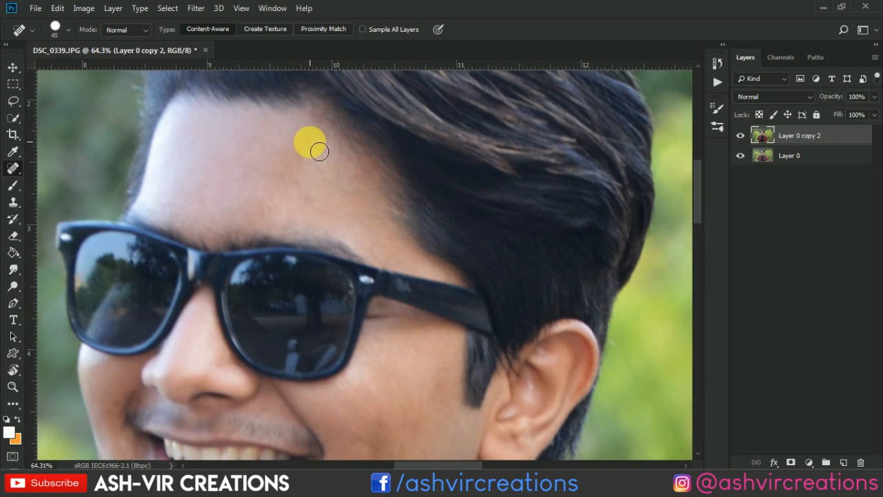
pyautogui.click(320, 152)
pyautogui.scroll(-2, 328, 186)
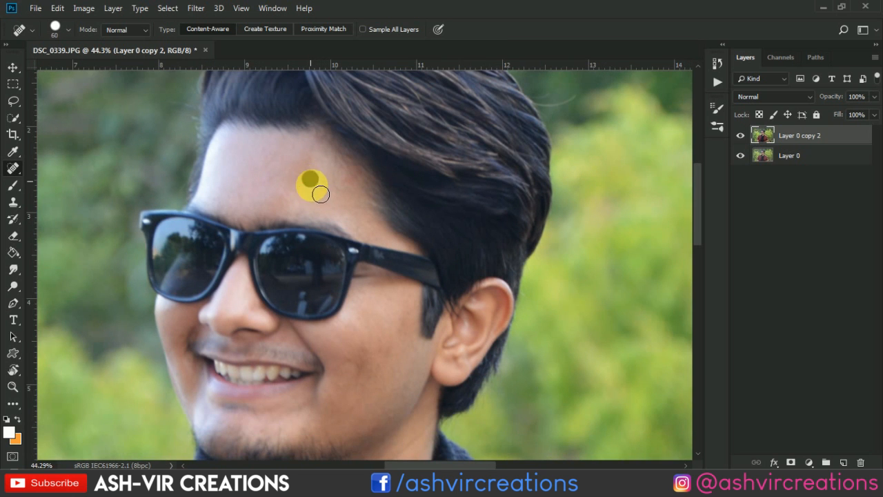
pyautogui.scroll(-5, 348, 216)
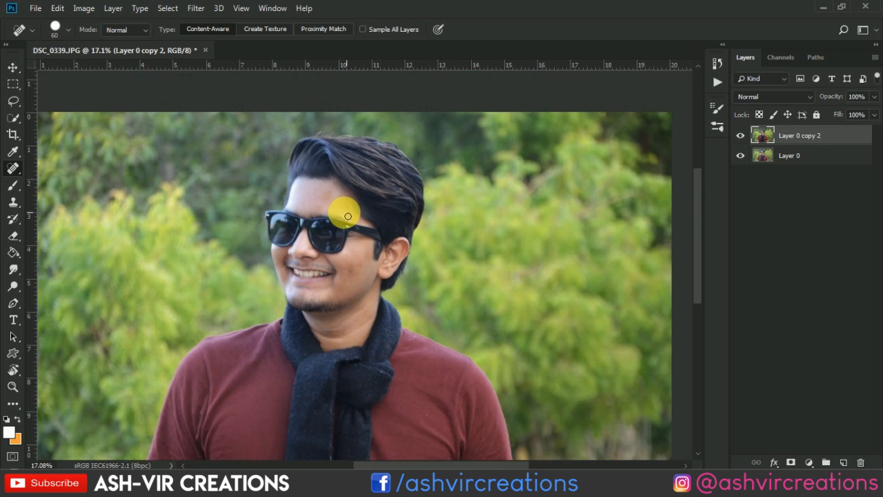
pyautogui.press('v')
pyautogui.scroll(-2, 347, 215)
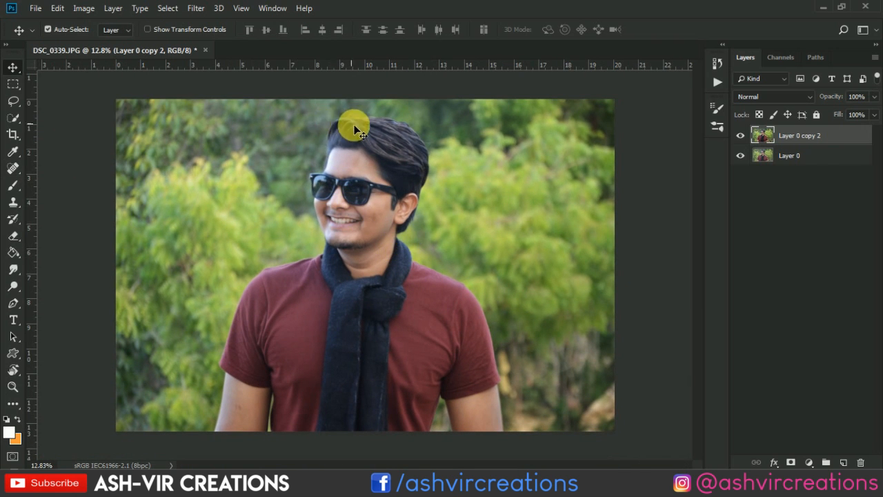
# - Open the Liquify filter and push the front hair outward and its crest upward with a size 500 Forward Warp brush
pyautogui.click(193, 8)
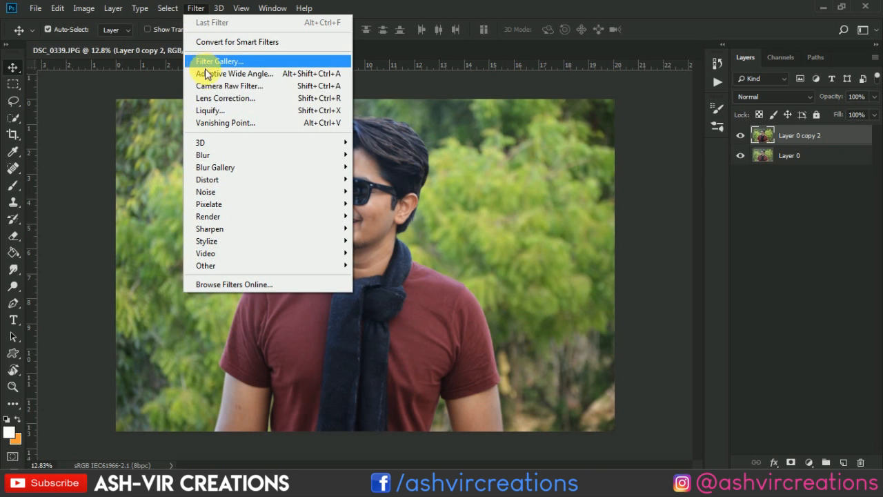
pyautogui.click(221, 111)
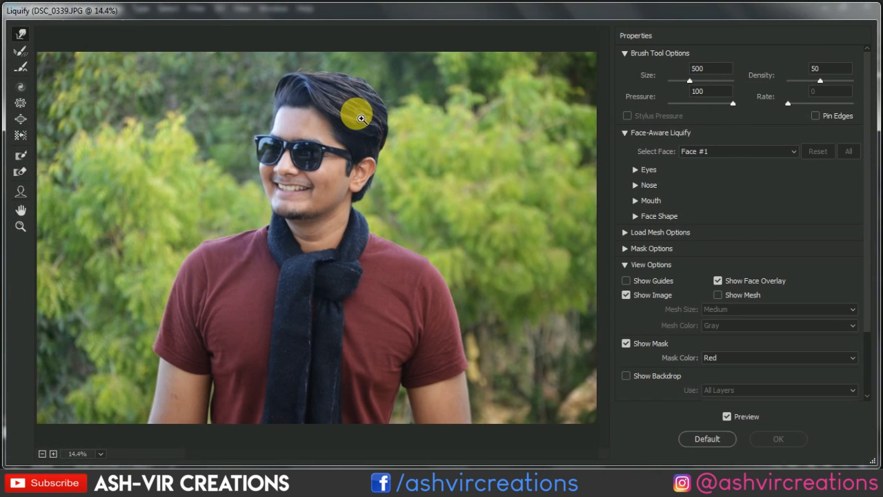
pyautogui.hotkey('ctrl', '+')
pyautogui.hotkey('ctrl', '+')
pyautogui.hotkey('ctrl', '+')
pyautogui.hotkey('ctrl', '+')
pyautogui.moveTo(356, 123); pyautogui.dragTo(364, 417)
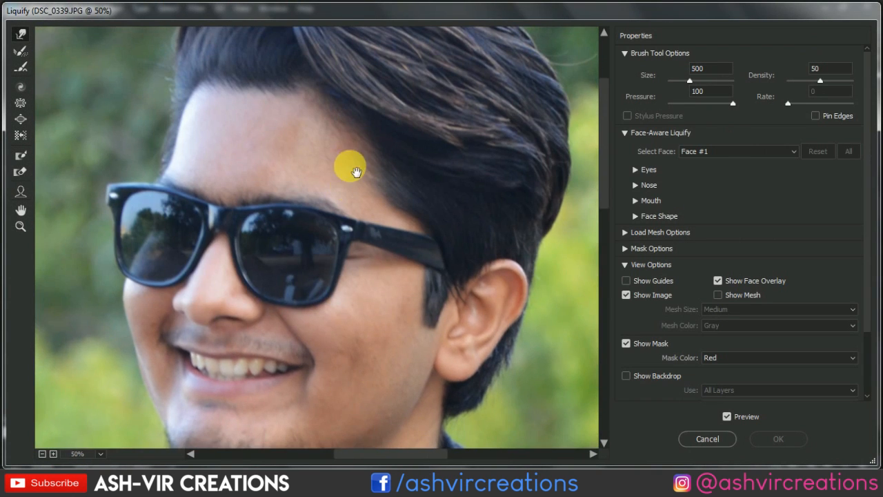
pyautogui.moveTo(331, 211); pyautogui.dragTo(290, 398)
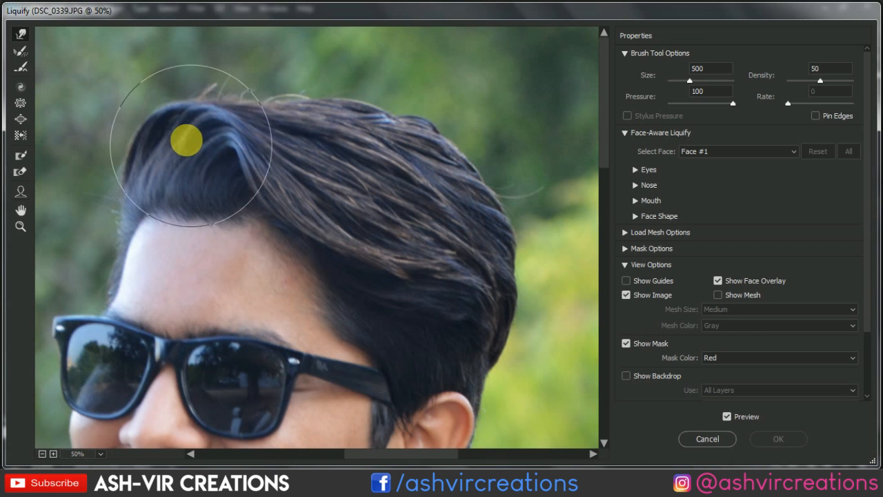
pyautogui.press(']')
pyautogui.press(']')
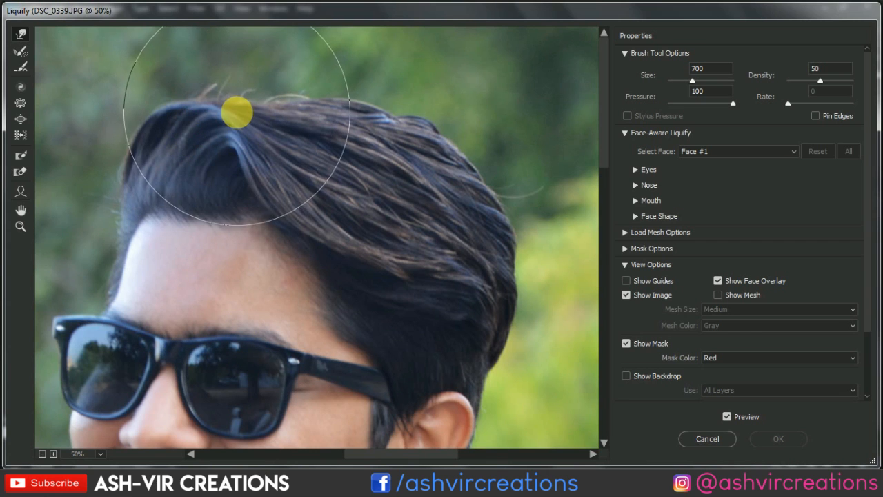
pyautogui.press('[')
pyautogui.press('[')
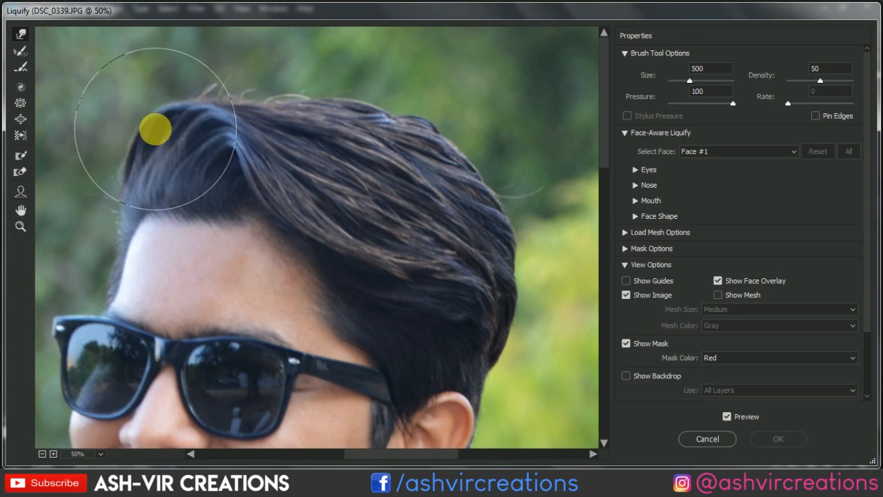
pyautogui.moveTo(151, 128)
pyautogui.mouseDown()
pyautogui.moveTo(142, 106)
pyautogui.moveTo(142, 119)
pyautogui.moveTo(131, 123)
pyautogui.mouseUp()
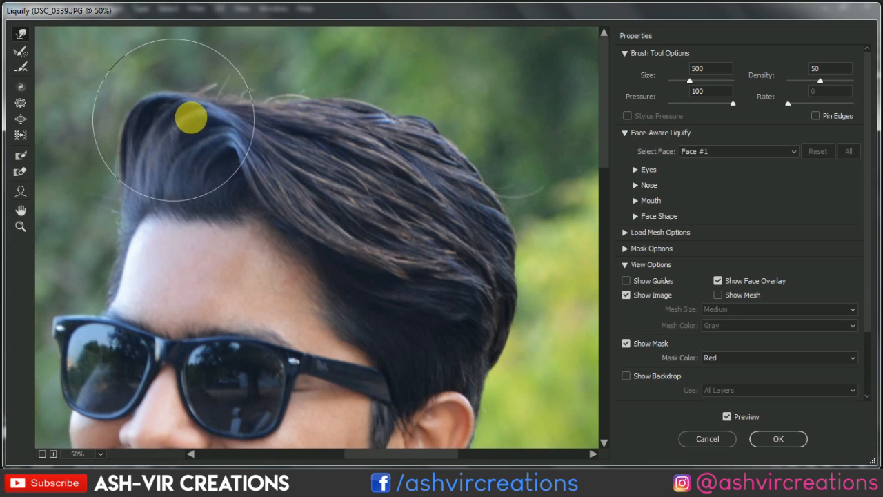
pyautogui.moveTo(206, 119); pyautogui.dragTo(207, 97)
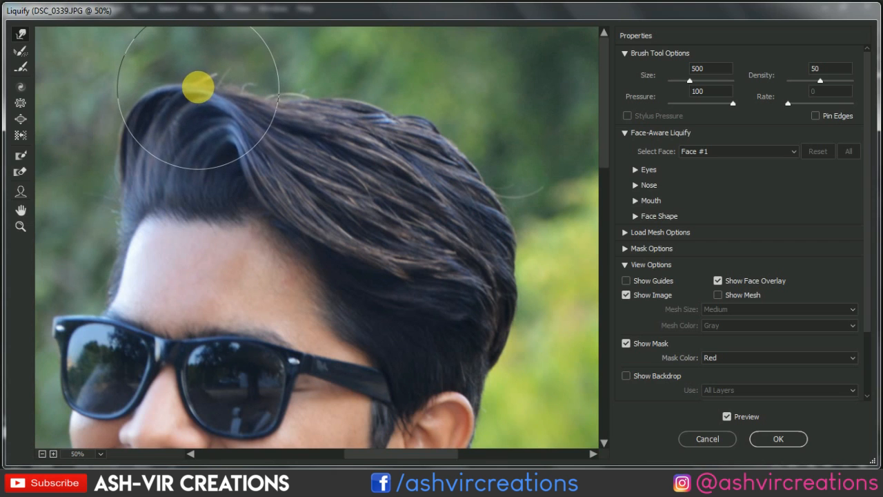
# - Raise the top of the quiff with a size 700 warp brush and pull its front edge outward at size 500
pyautogui.press(']')
pyautogui.press(']')
pyautogui.moveTo(182, 87); pyautogui.dragTo(175, 78)
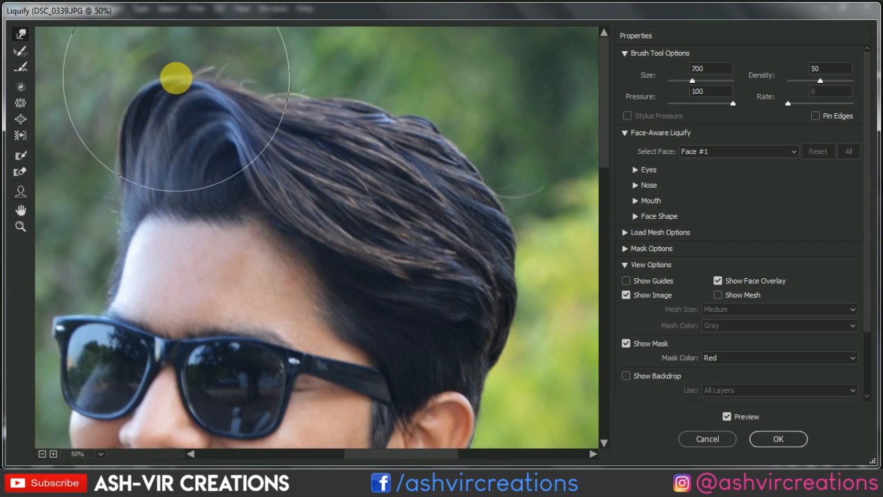
pyautogui.press('[')
pyautogui.press('[')
pyautogui.moveTo(111, 126); pyautogui.dragTo(98, 131)
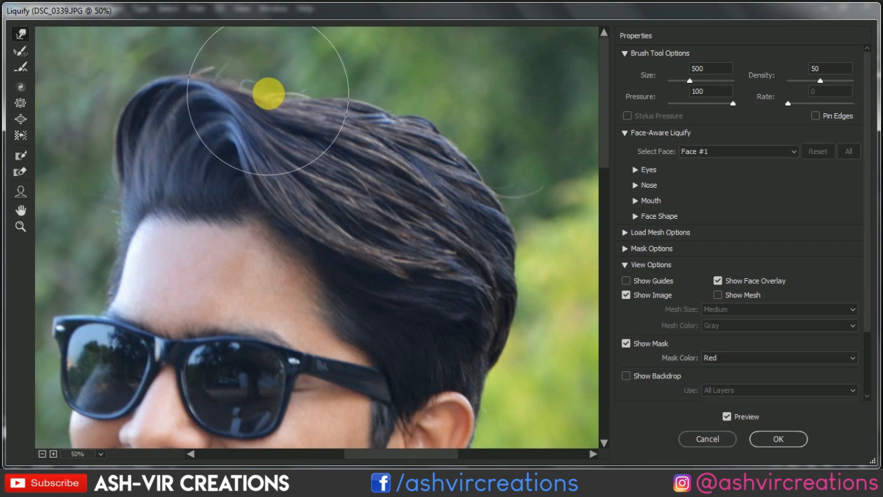
# - Compare the reshaped hair with the original using the preview, and apply the Liquify changes
pyautogui.scroll(-5, 270, 95)
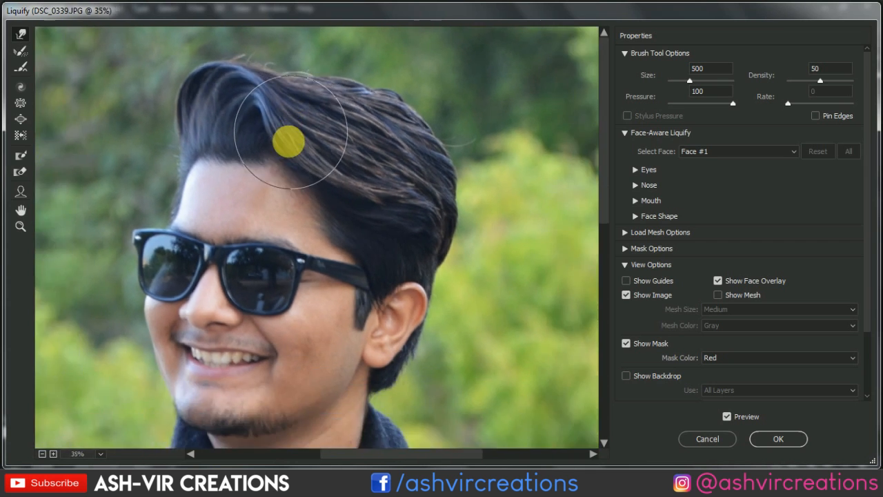
pyautogui.scroll(-1, 299, 143)
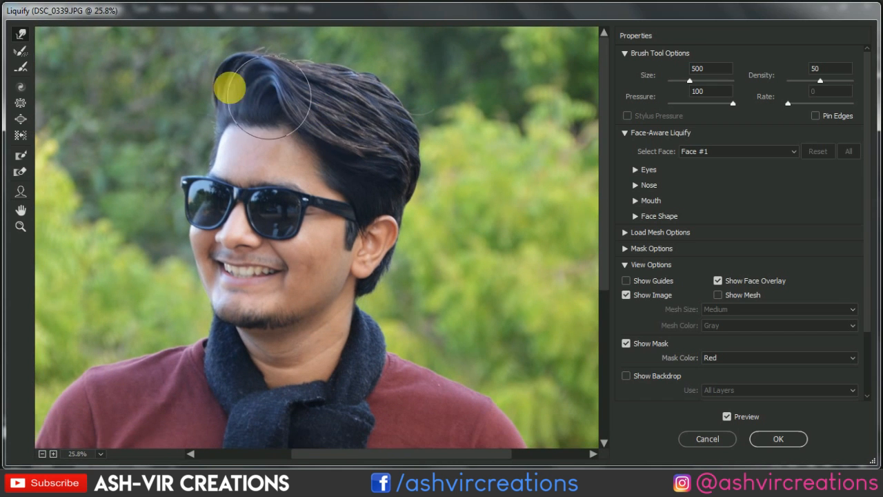
pyautogui.scroll(3, 207, 83)
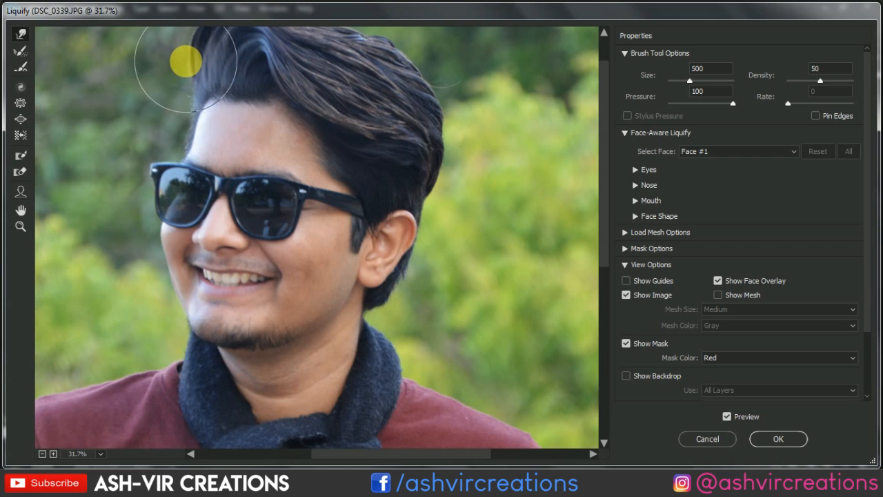
pyautogui.scroll(-3, 264, 94)
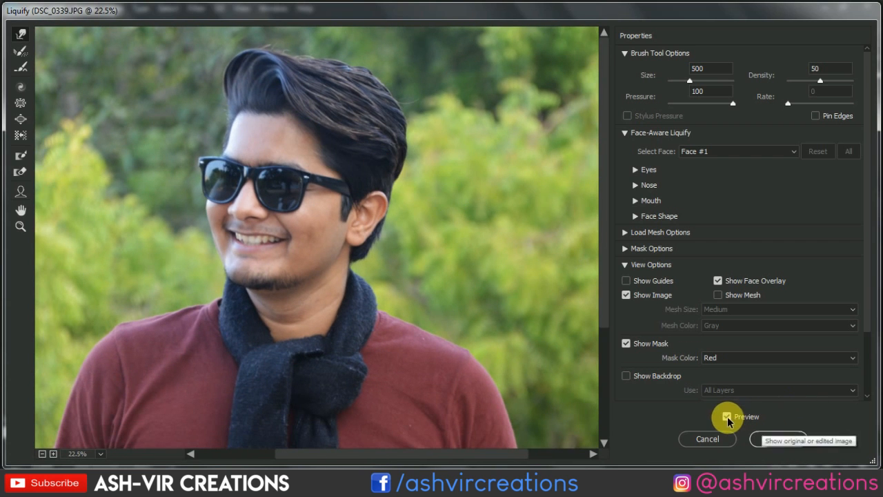
pyautogui.click(728, 418)
pyautogui.click(728, 418)
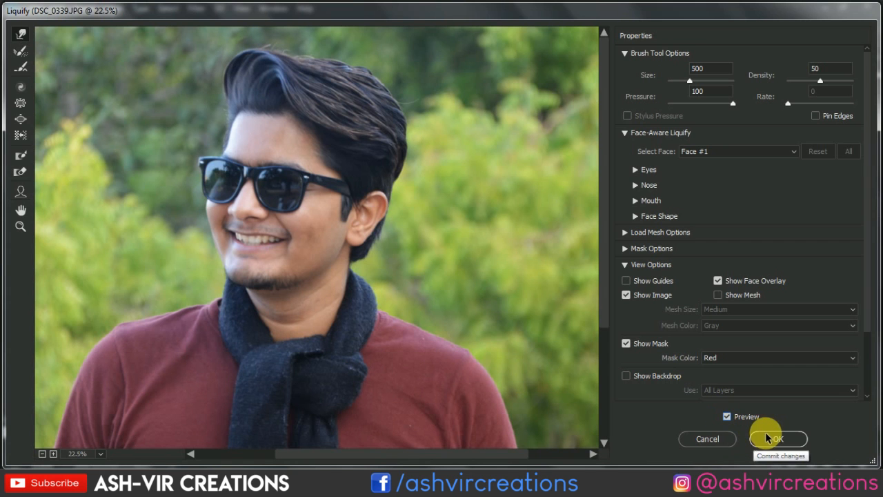
pyautogui.click(771, 438)
pyautogui.scroll(-1, 361, 234)
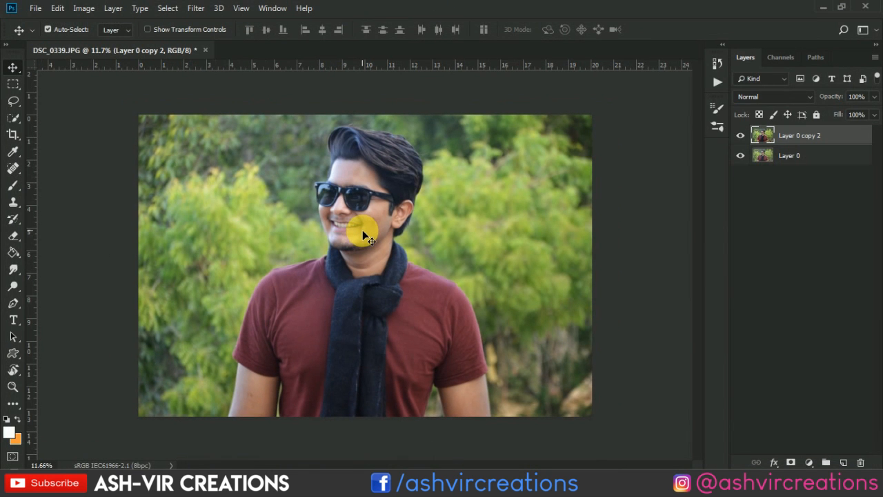
pyautogui.scroll(-1, 362, 232)
# - Smooth the forehead skin near the hairline with the Mixer Brush Tool
pyautogui.scroll(3, 362, 231)
pyautogui.scroll(4, 365, 118)
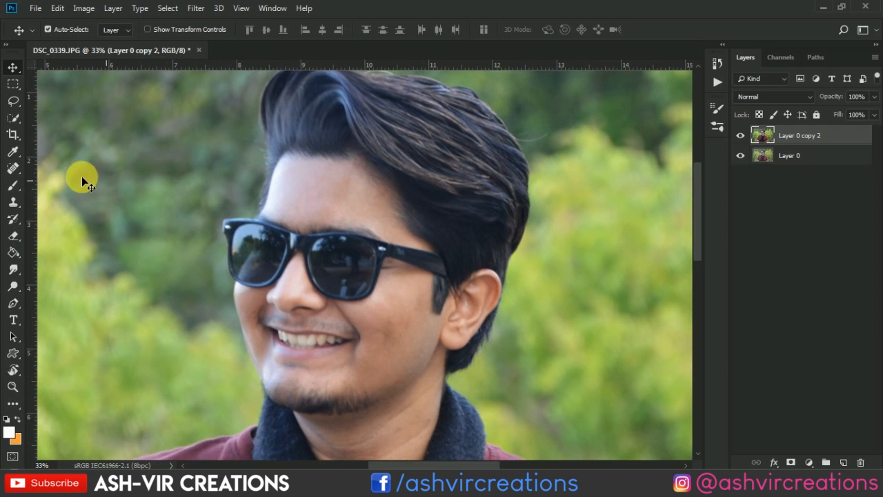
pyautogui.click(16, 186)
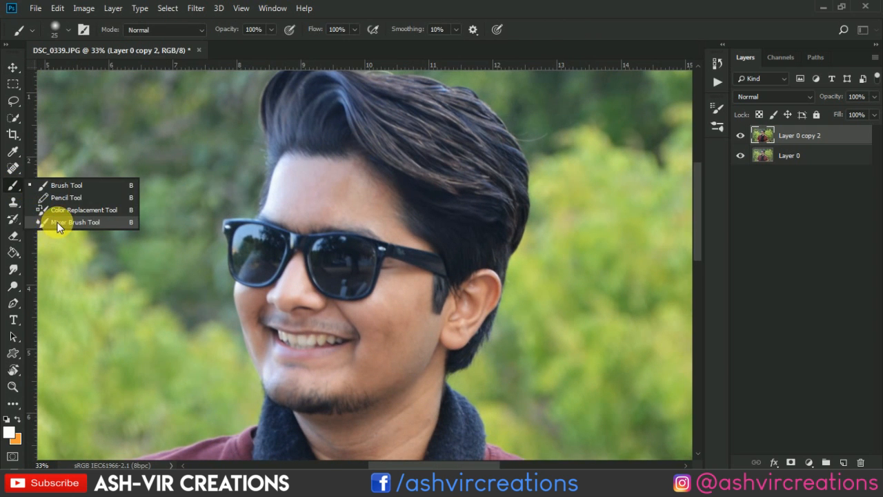
pyautogui.click(69, 222)
pyautogui.scroll(3, 345, 221)
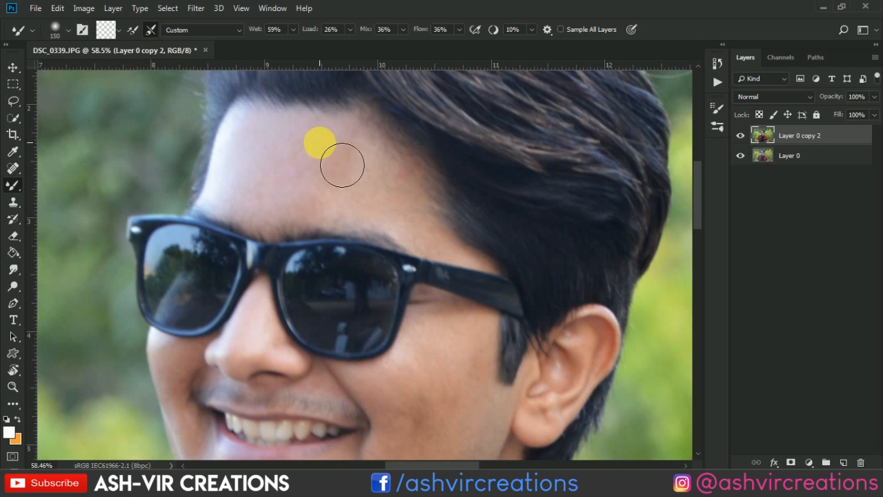
pyautogui.moveTo(343, 165)
pyautogui.mouseDown()
pyautogui.moveTo(392, 197)
pyautogui.moveTo(313, 156)
pyautogui.moveTo(385, 187)
pyautogui.moveTo(297, 187)
pyautogui.moveTo(366, 206)
pyautogui.moveTo(305, 204)
pyautogui.moveTo(363, 214)
pyautogui.moveTo(308, 211)
pyautogui.moveTo(330, 217)
pyautogui.moveTo(348, 177)
pyautogui.moveTo(331, 153)
pyautogui.moveTo(404, 196)
pyautogui.mouseUp()
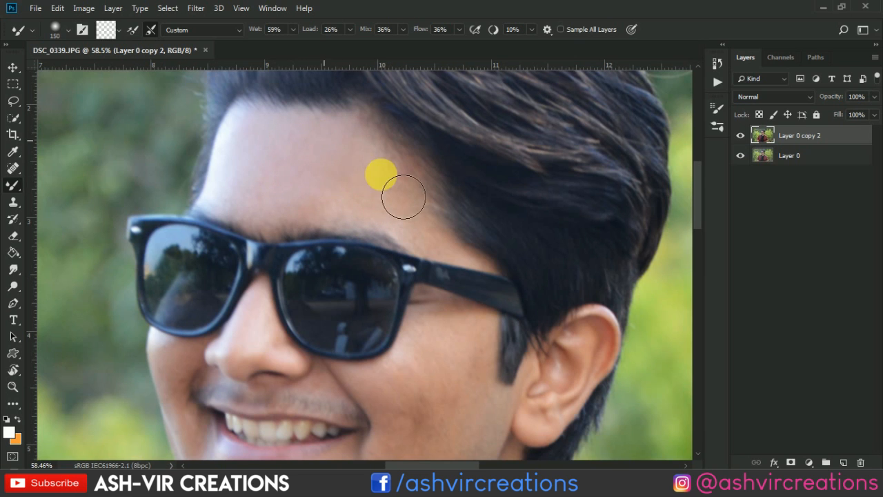
pyautogui.scroll(-6, 403, 196)
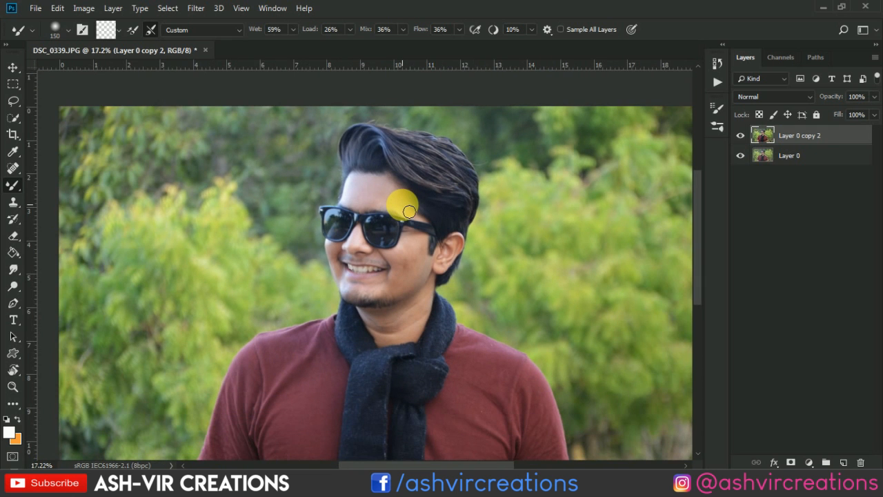
pyautogui.scroll(-1, 409, 212)
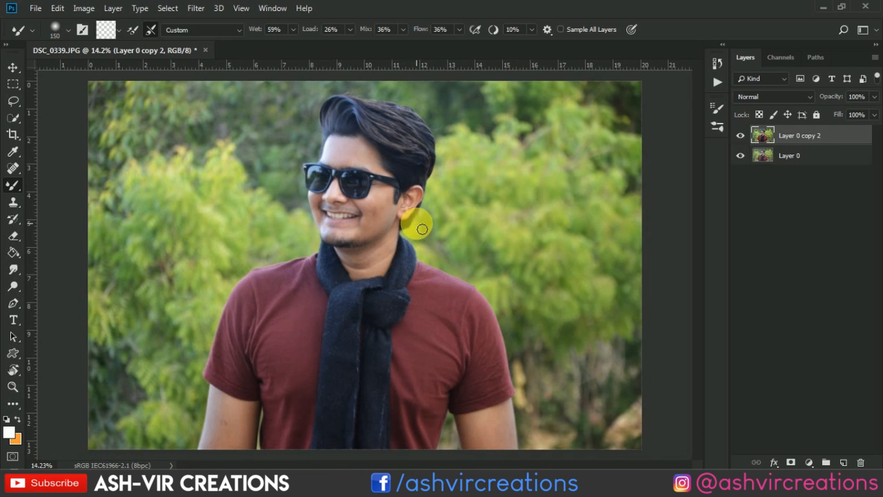
# - Smooth the skin of the cheek beside the ear with the Mixer Brush Tool
pyautogui.scroll(6, 422, 229)
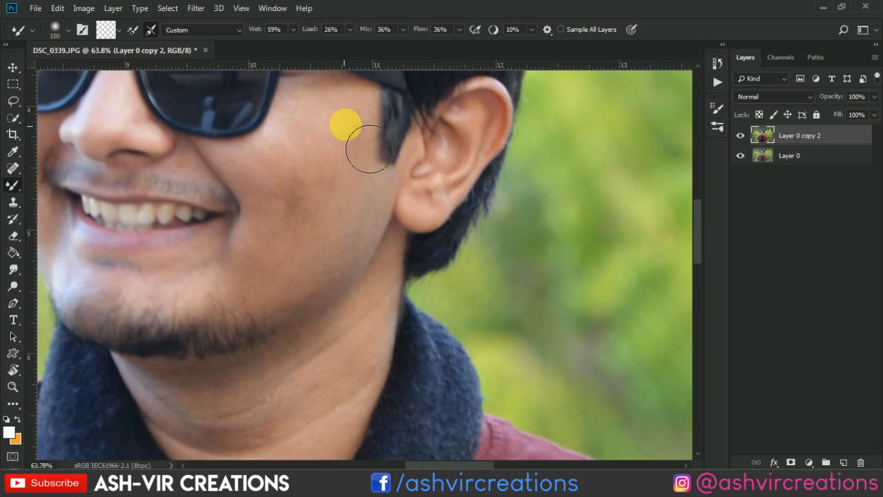
pyautogui.moveTo(370, 150)
pyautogui.mouseDown()
pyautogui.moveTo(364, 190)
pyautogui.moveTo(360, 141)
pyautogui.moveTo(379, 162)
pyautogui.moveTo(375, 208)
pyautogui.moveTo(378, 158)
pyautogui.moveTo(356, 209)
pyautogui.moveTo(356, 167)
pyautogui.moveTo(348, 229)
pyautogui.moveTo(291, 193)
pyautogui.moveTo(287, 256)
pyautogui.moveTo(324, 160)
pyautogui.moveTo(302, 205)
pyautogui.moveTo(290, 277)
pyautogui.moveTo(306, 274)
pyautogui.moveTo(258, 301)
pyautogui.moveTo(229, 302)
pyautogui.moveTo(298, 295)
pyautogui.moveTo(340, 276)
pyautogui.moveTo(295, 282)
pyautogui.moveTo(365, 228)
pyautogui.moveTo(379, 206)
pyautogui.moveTo(333, 259)
pyautogui.moveTo(294, 275)
pyautogui.moveTo(311, 188)
pyautogui.moveTo(360, 224)
pyautogui.moveTo(360, 180)
pyautogui.moveTo(341, 233)
pyautogui.mouseUp()
pyautogui.scroll(-4, 339, 232)
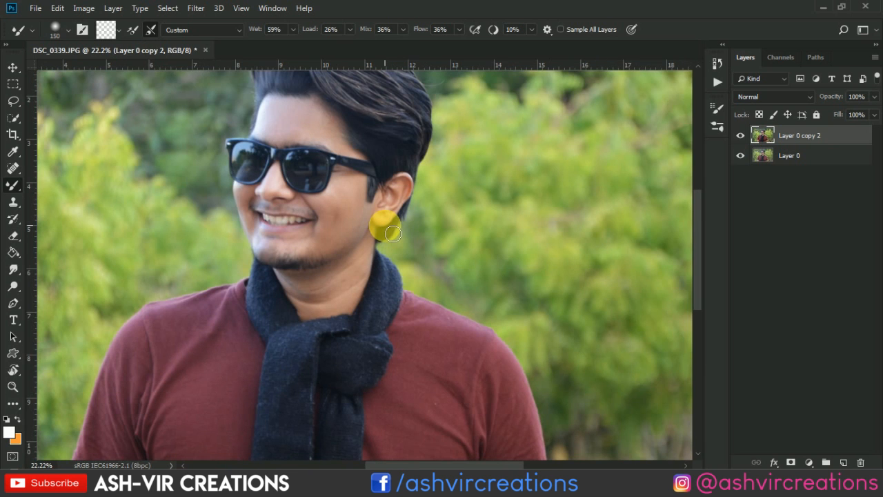
pyautogui.scroll(-2, 391, 233)
pyautogui.press('v')
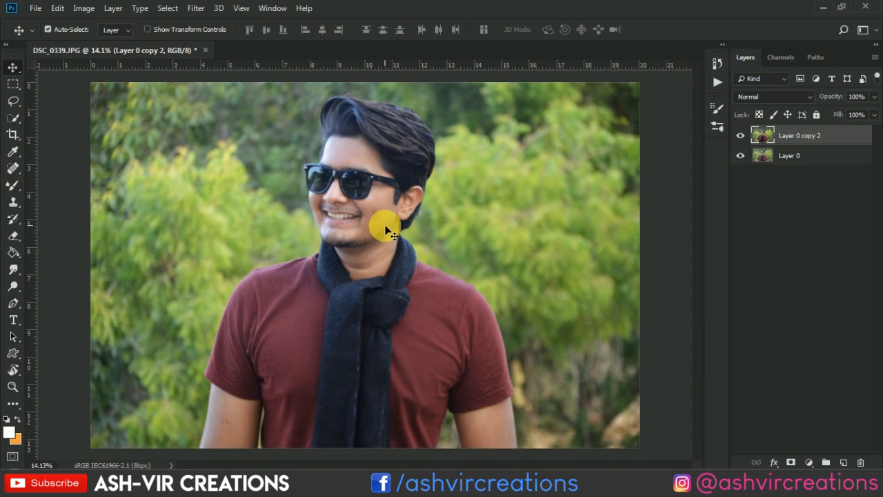
# - Open the Camera Raw Filter for the Layer 0 copy 2 layer
pyautogui.scroll(-1, 387, 227)
pyautogui.scroll(1, 386, 230)
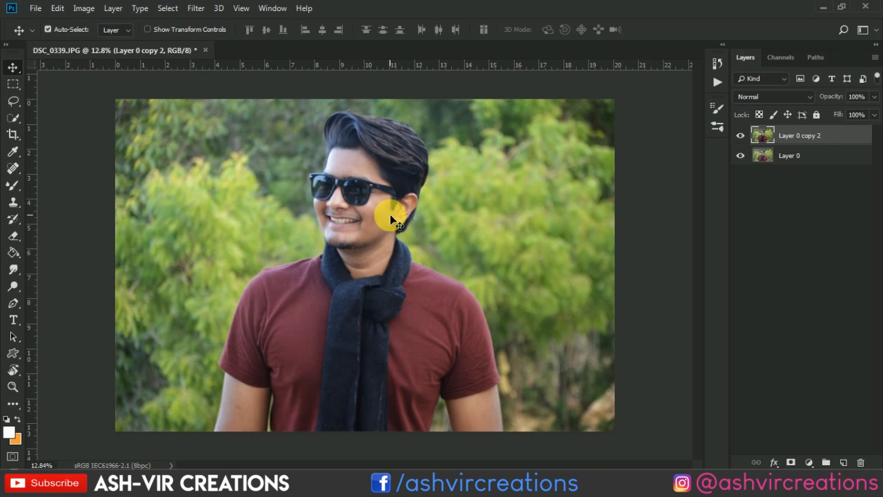
pyautogui.scroll(-1, 390, 219)
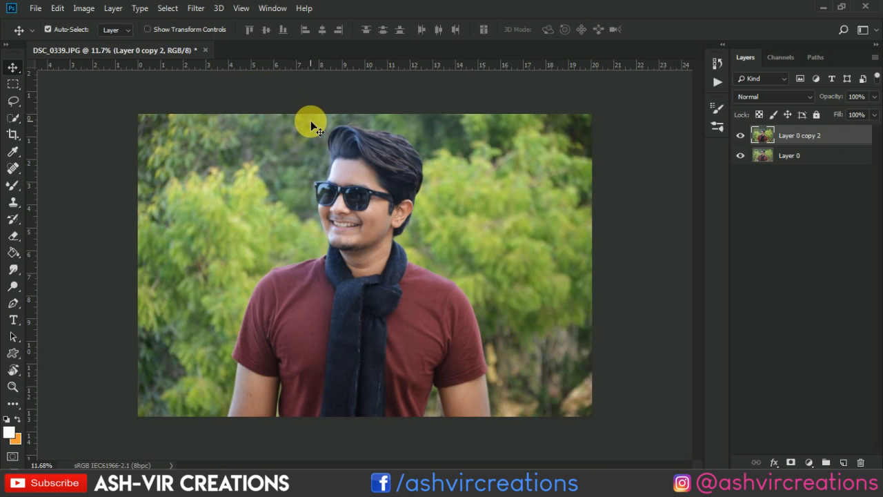
pyautogui.scroll(1, 310, 122)
pyautogui.click(195, 8)
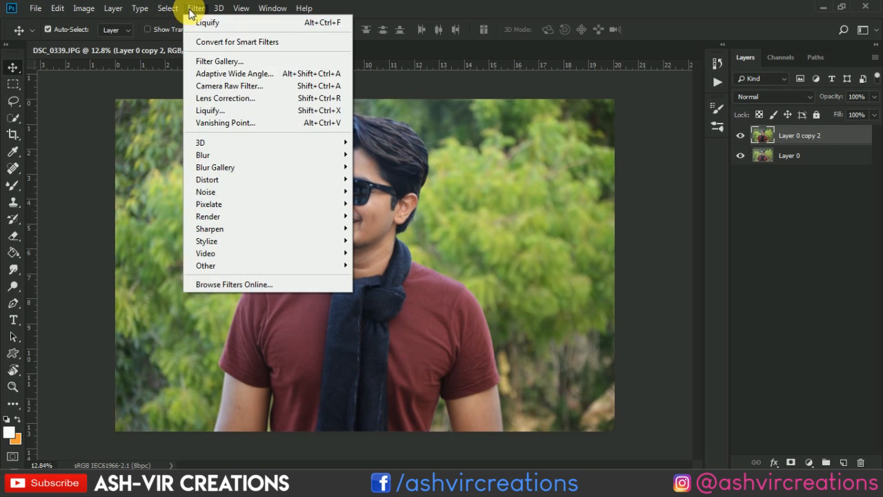
pyautogui.click(202, 86)
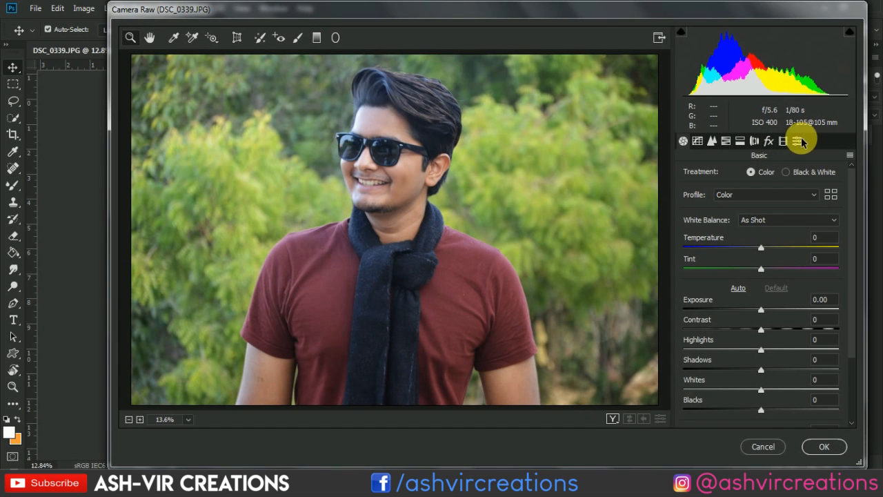
# - Try the Teal + Gold and sam-kolder user presets on the photo
pyautogui.click(799, 142)
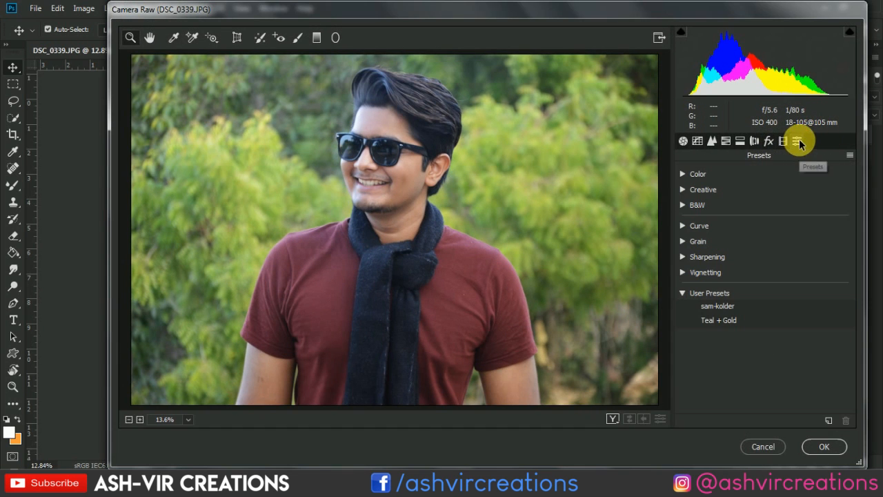
pyautogui.click(728, 325)
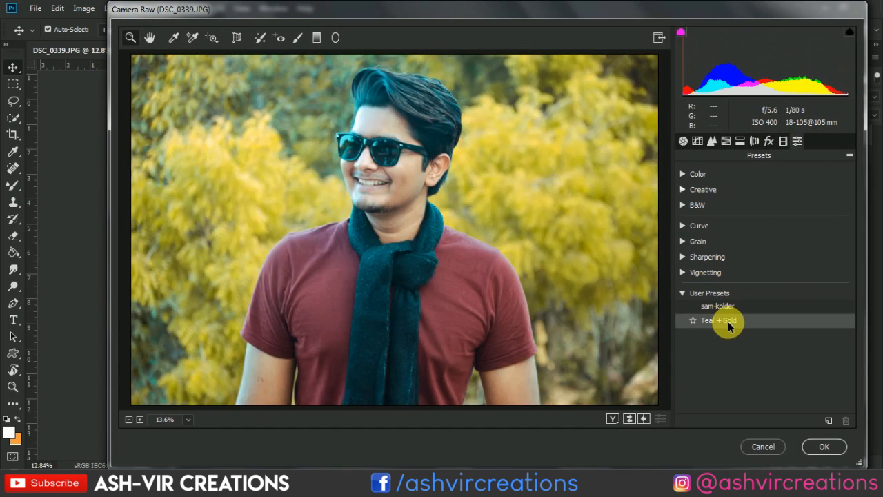
pyautogui.click(730, 307)
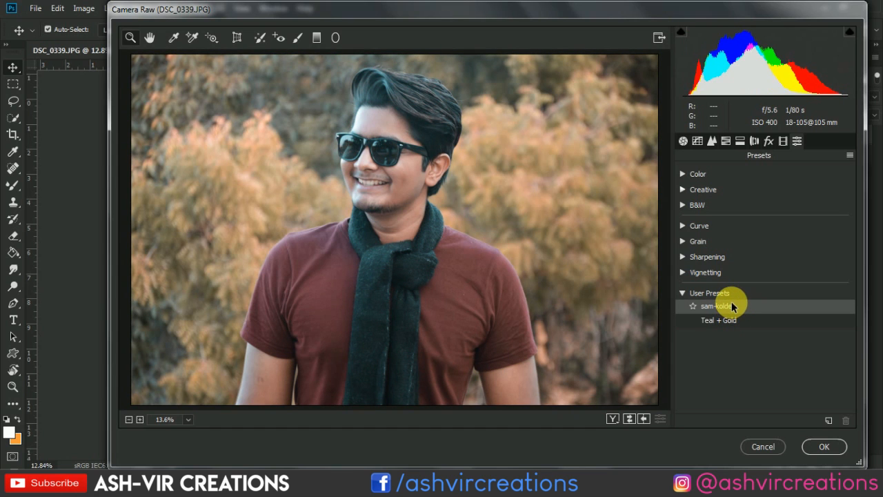
# - Try different Greens hue shifts in the HSL adjustments and set the Greens hue to -100 for golden-yellow foliage
pyautogui.click(686, 141)
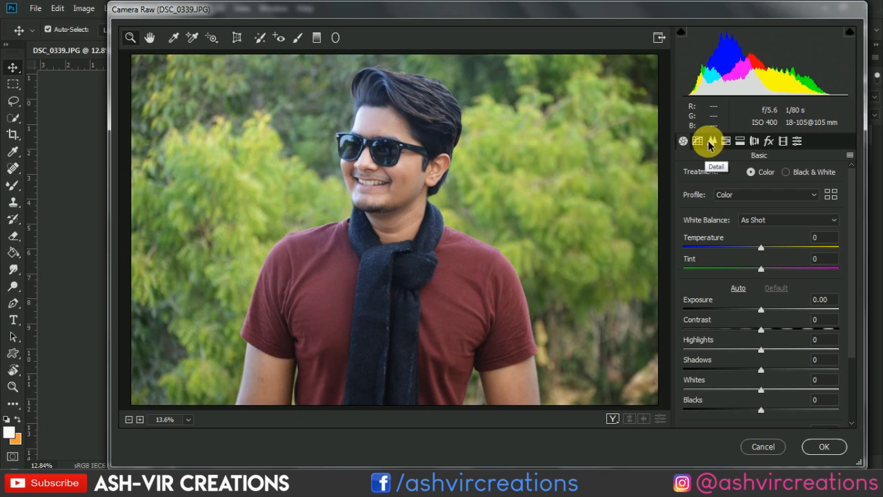
pyautogui.click(711, 143)
pyautogui.click(725, 141)
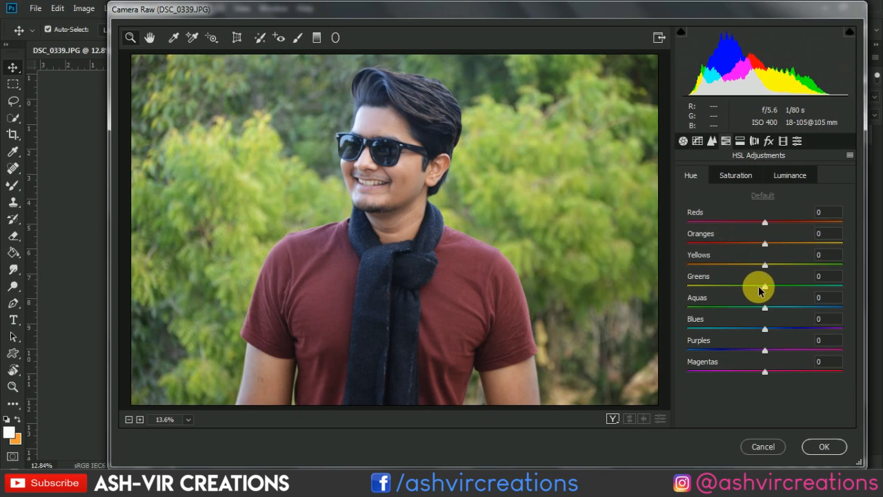
pyautogui.moveTo(759, 290); pyautogui.dragTo(658, 294)
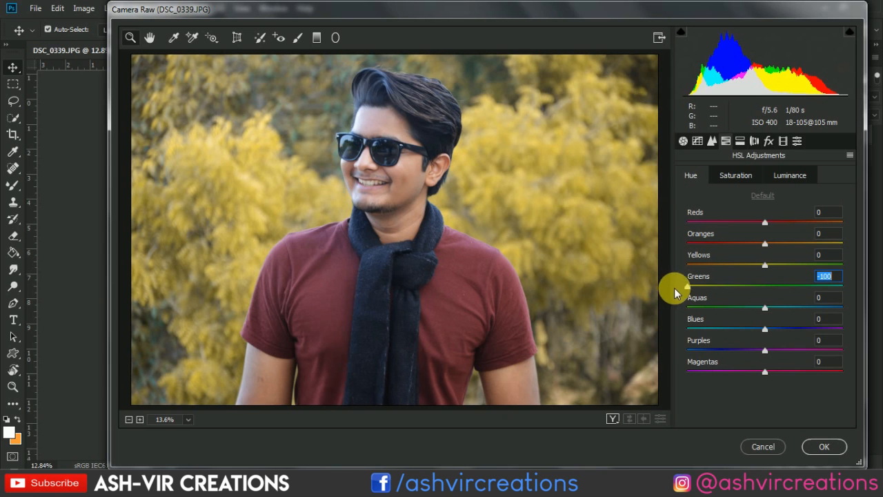
pyautogui.moveTo(685, 288); pyautogui.dragTo(830, 287)
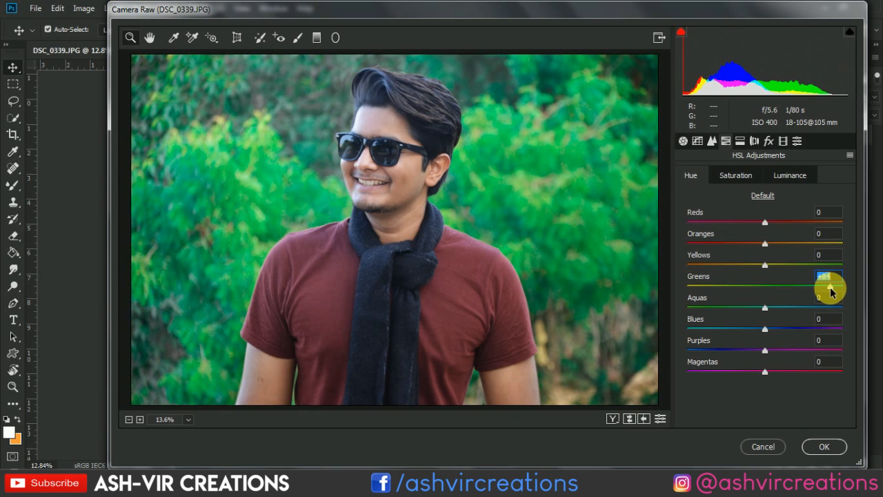
pyautogui.doubleClick(829, 287)
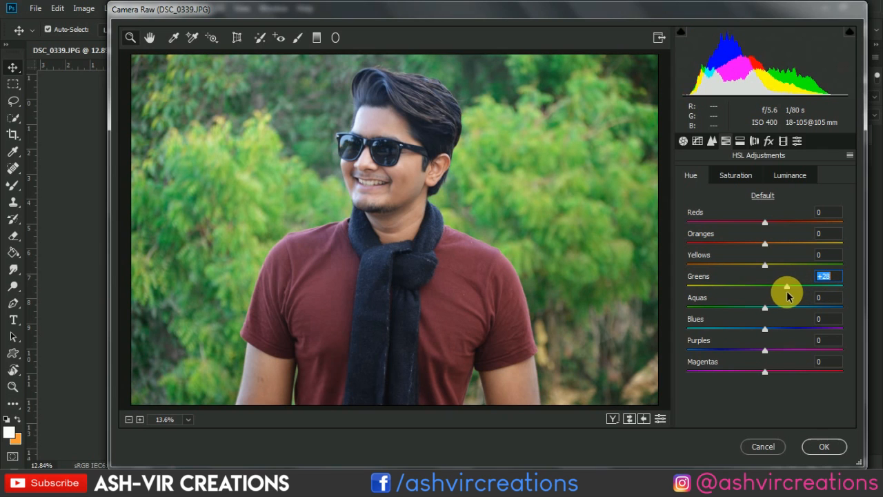
pyautogui.moveTo(765, 287); pyautogui.dragTo(690, 289)
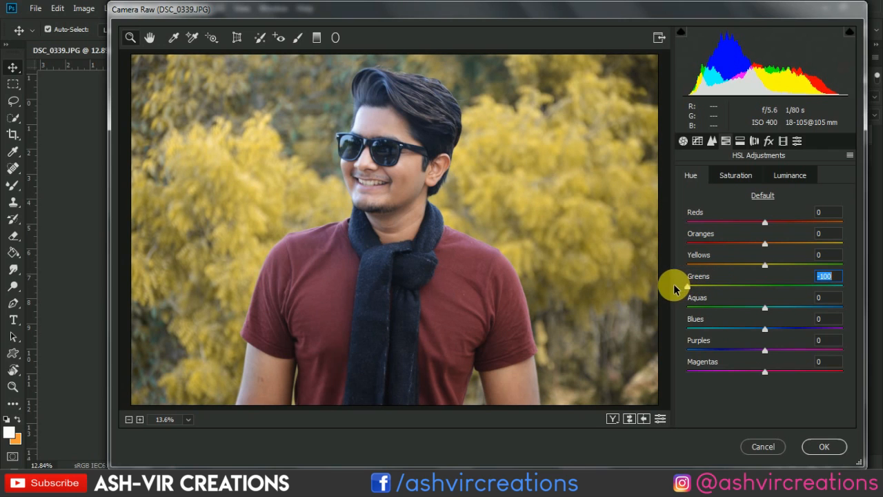
pyautogui.moveTo(757, 271)
pyautogui.mouseDown()
pyautogui.moveTo(704, 265)
pyautogui.moveTo(842, 270)
pyautogui.moveTo(684, 262)
pyautogui.moveTo(867, 272)
pyautogui.moveTo(742, 276)
pyautogui.moveTo(765, 274)
pyautogui.moveTo(756, 276)
pyautogui.mouseUp()
# - Set saturation to Yellows +13 and Greens +22, luminance to Yellows +5 and Greens +1, and apply the Camera Raw changes
pyautogui.click(742, 176)
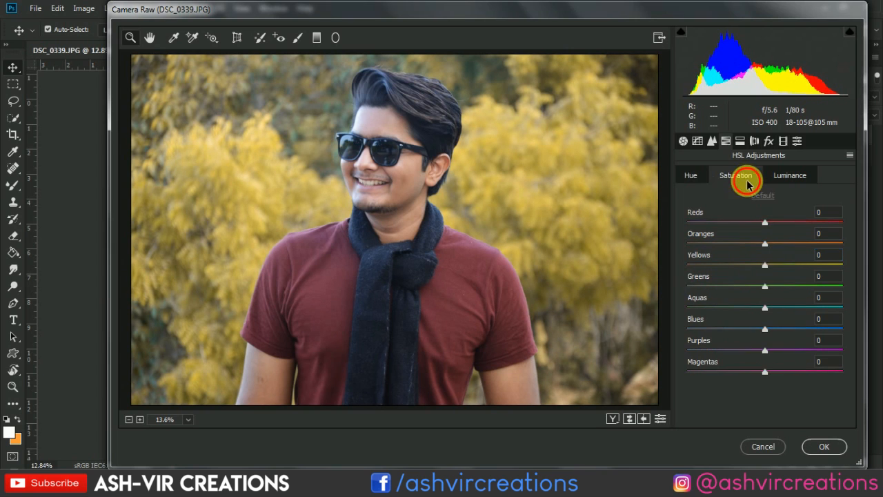
pyautogui.moveTo(769, 269); pyautogui.dragTo(785, 289)
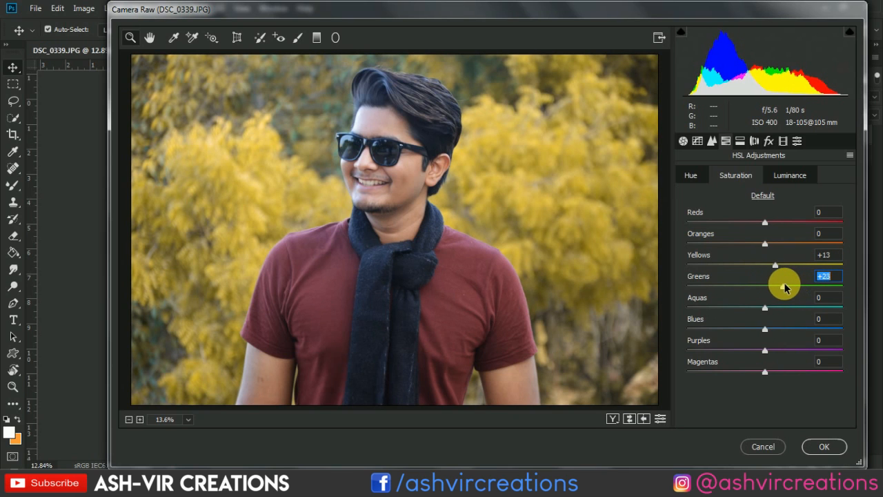
pyautogui.click(802, 175)
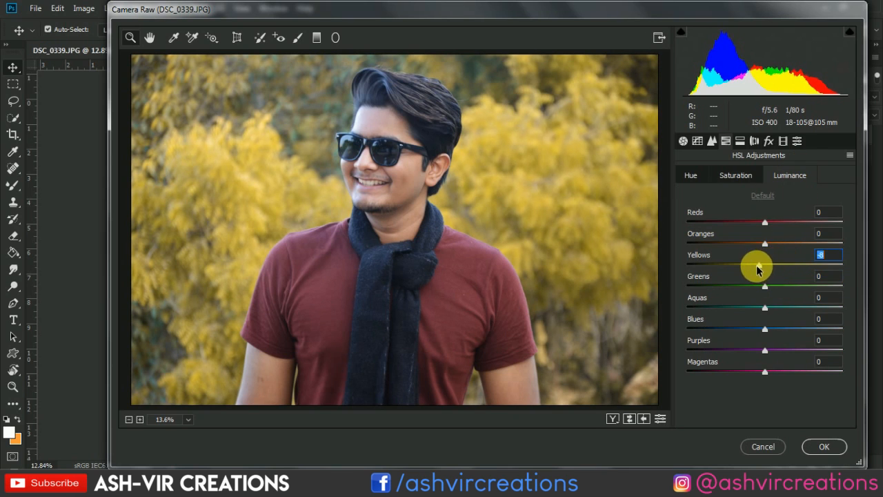
pyautogui.moveTo(757, 269); pyautogui.dragTo(761, 299)
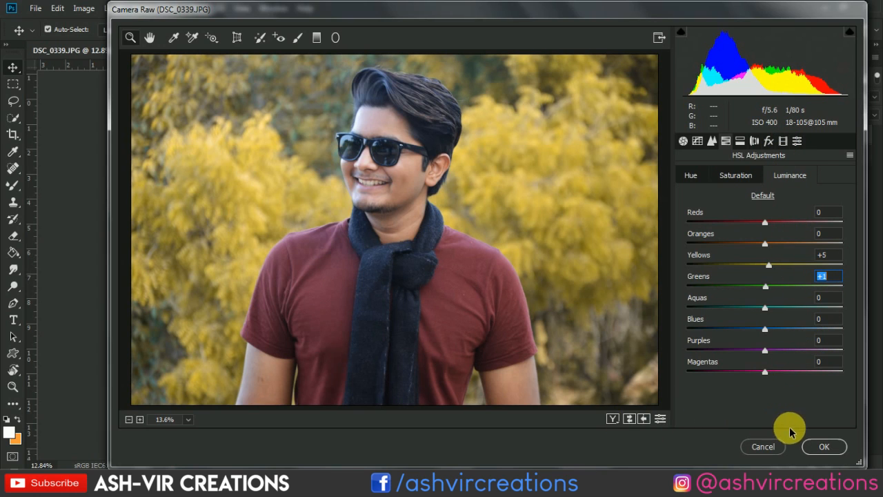
pyautogui.click(820, 447)
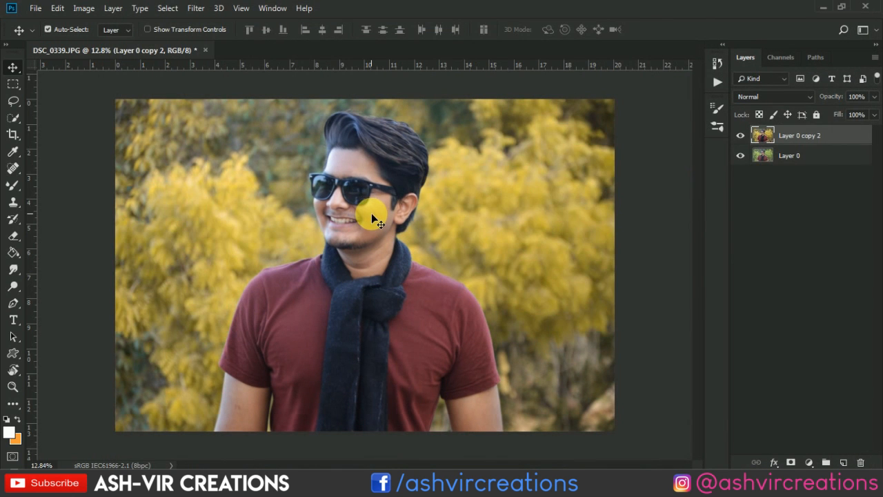
# - Compare the color-graded photo with the original by hiding and reshowing Layer 0 copy 2
pyautogui.scroll(-2, 372, 215)
pyautogui.scroll(1, 373, 215)
pyautogui.scroll(1, 373, 220)
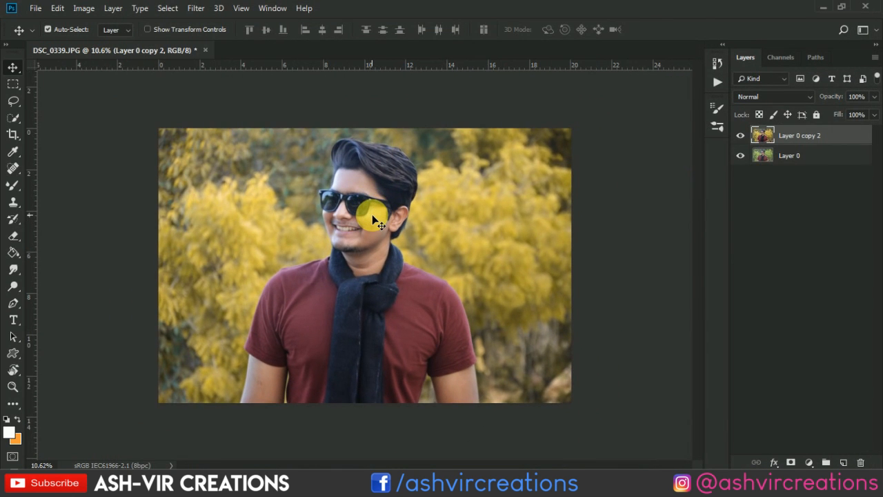
pyautogui.scroll(2, 372, 219)
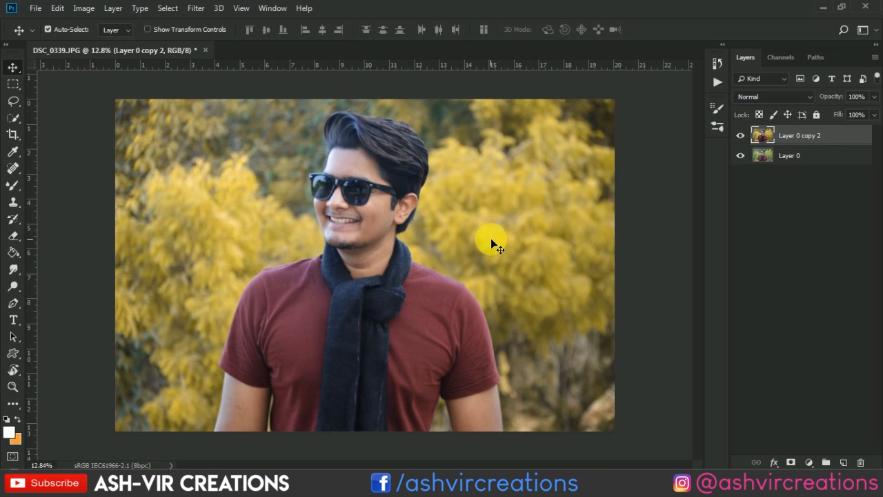
pyautogui.scroll(1, 490, 239)
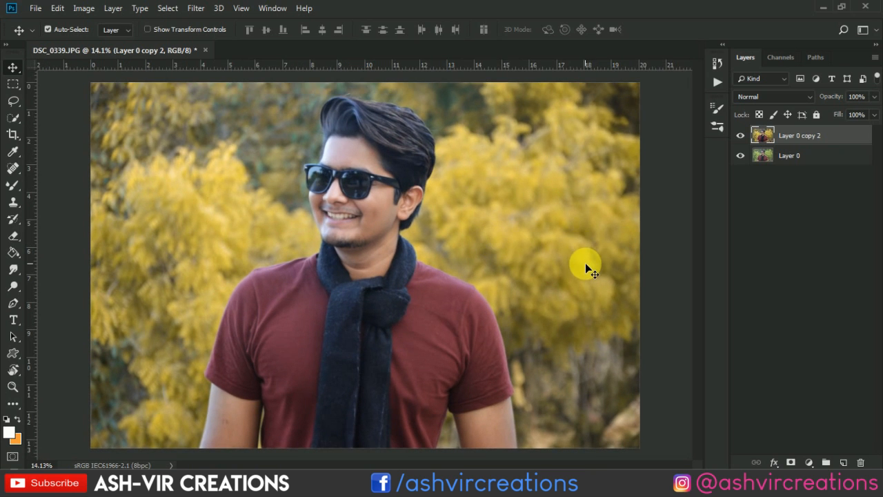
pyautogui.click(741, 136)
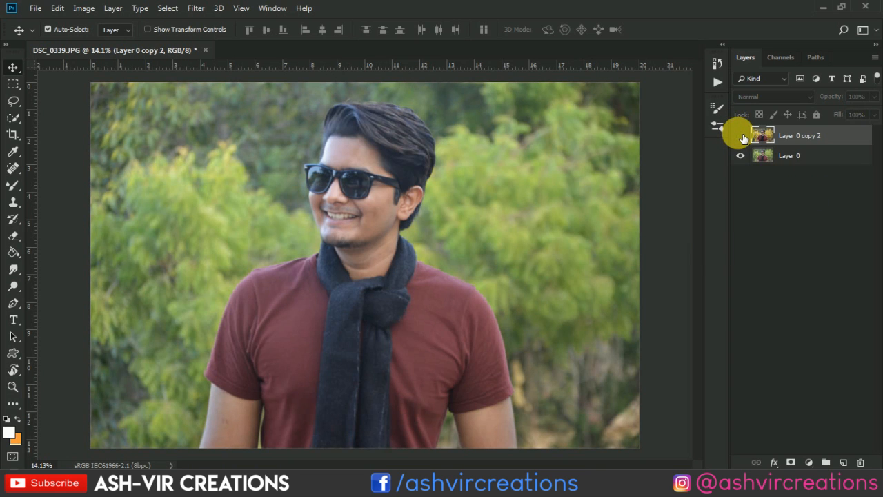
pyautogui.click(742, 136)
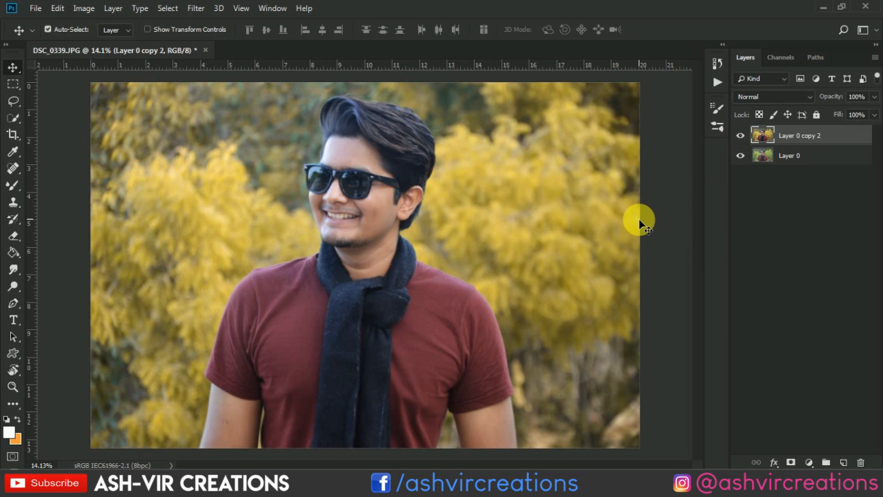
# - Open the portrait photo DSC_0338.JPG as a second document
pyautogui.scroll(-2, 483, 200)
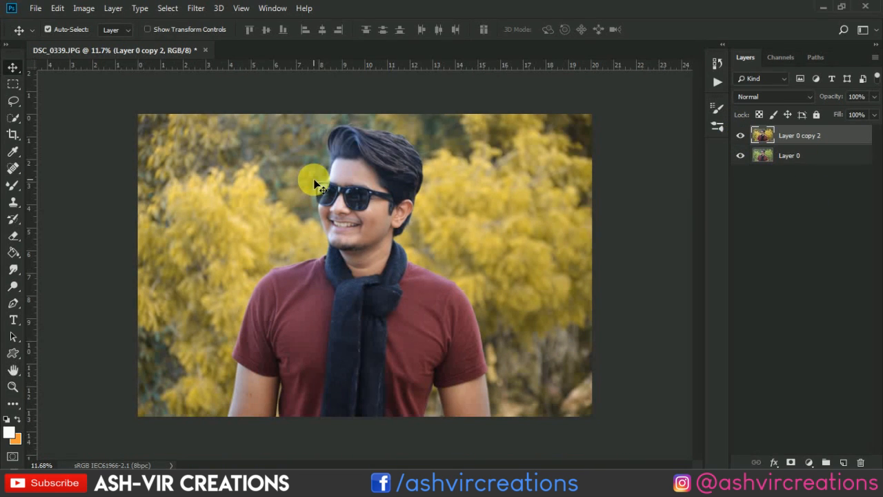
pyautogui.click(35, 12)
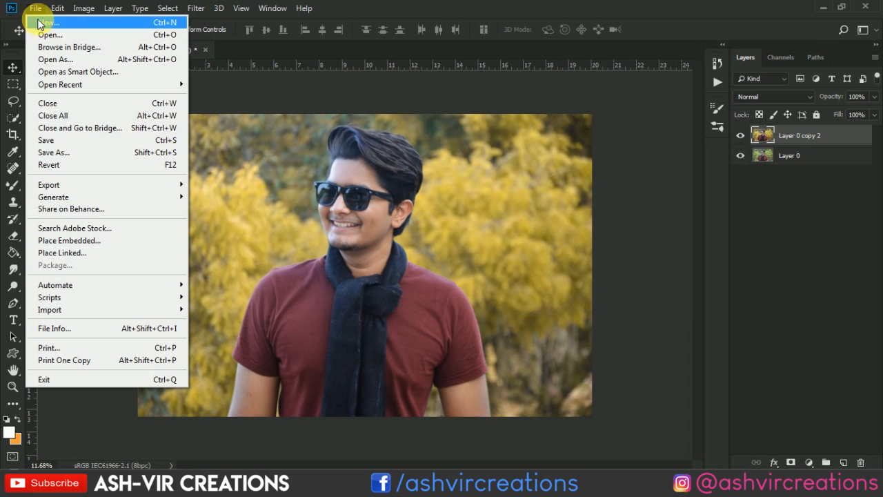
pyautogui.click(42, 23)
pyautogui.scroll(-10, 292, 148)
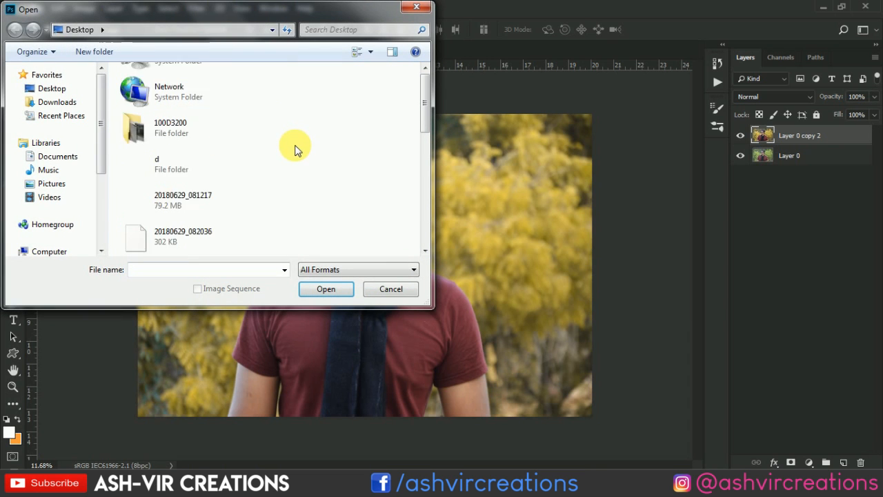
pyautogui.scroll(2, 180, 141)
pyautogui.doubleClick(173, 141)
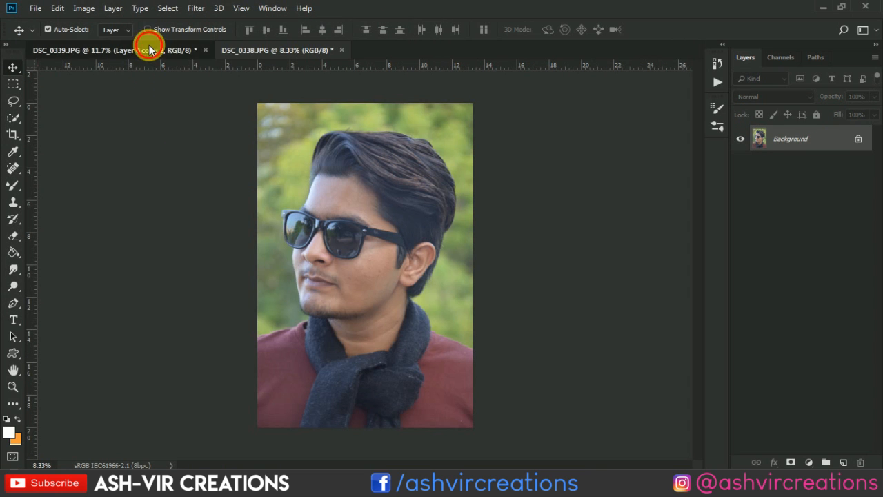
# - Extend the canvas of DSC_0339.JPG to the right of the photo by about half the photo's width using the Crop Tool
pyautogui.click(149, 49)
pyautogui.click(21, 134)
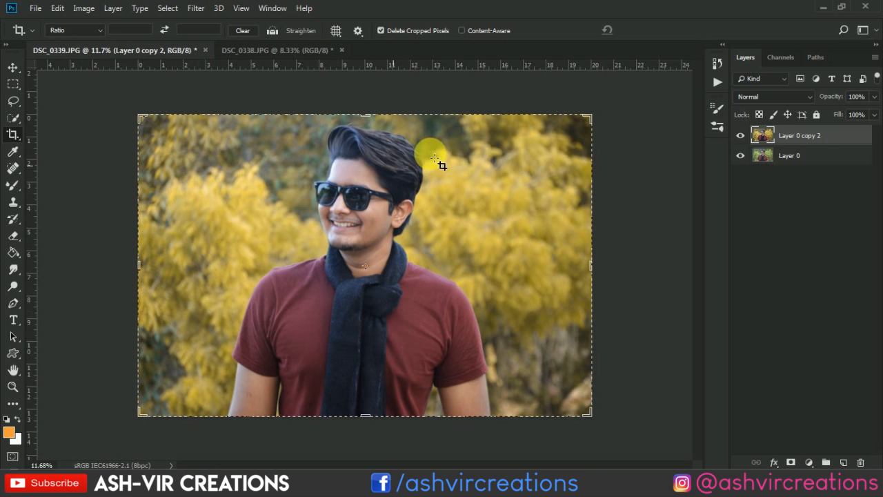
pyautogui.click(587, 114)
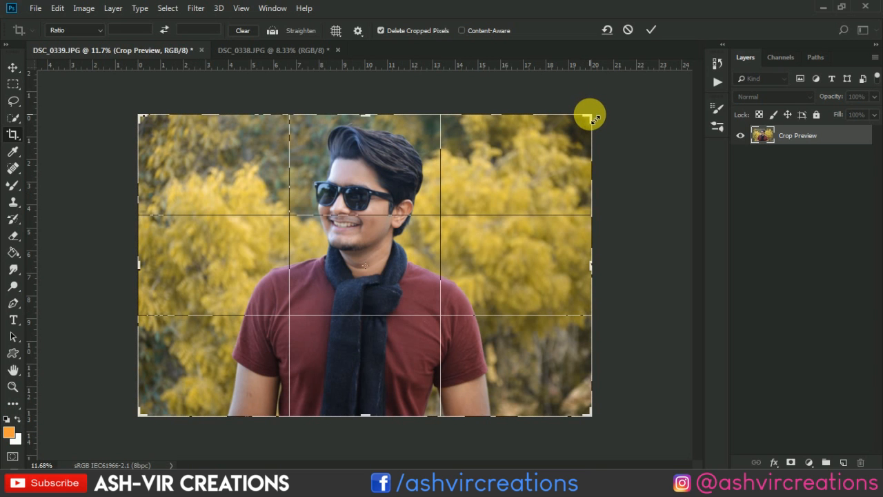
pyautogui.moveTo(595, 121); pyautogui.dragTo(666, 122)
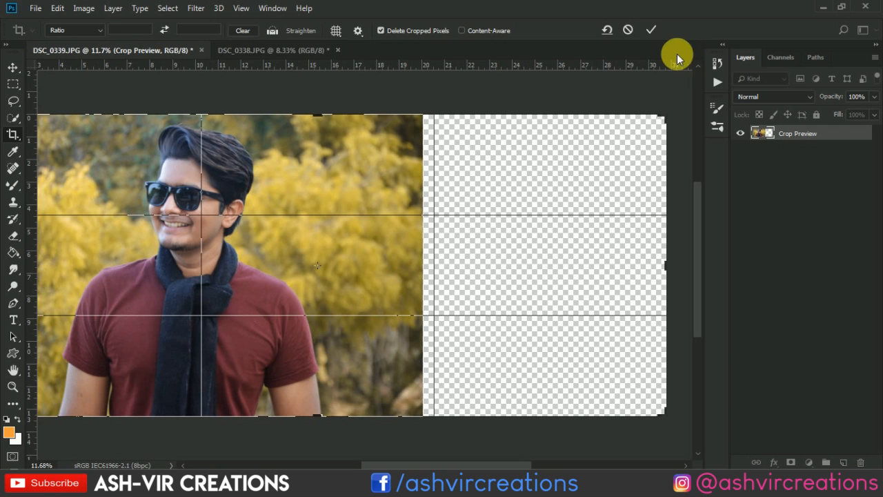
pyautogui.click(648, 31)
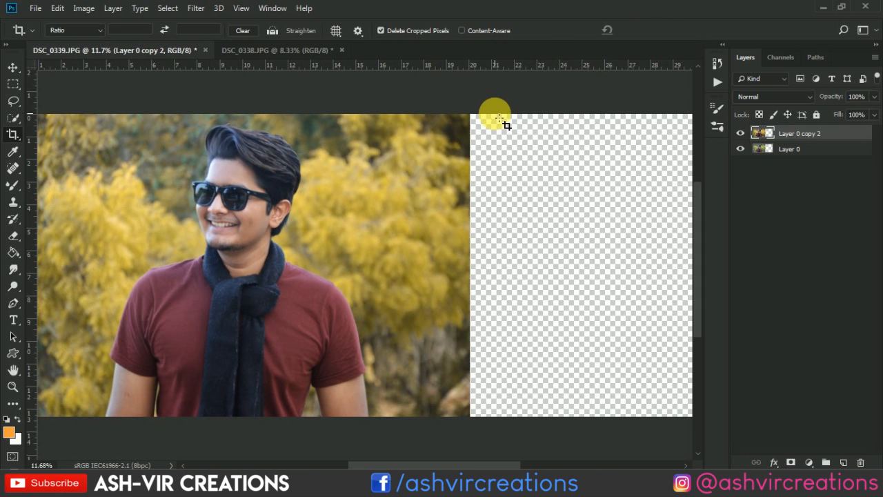
pyautogui.press('v')
pyautogui.hotkey('ctrl', '0')
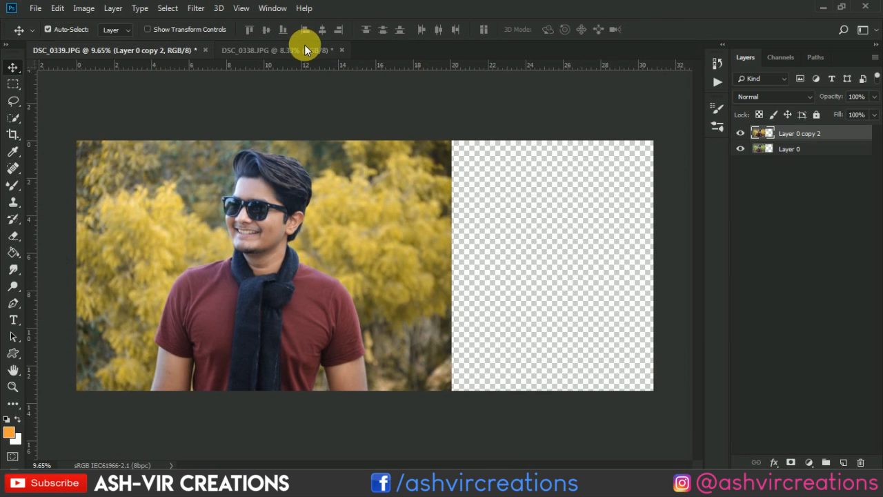
# - Convert the Background of DSC_0338.JPG to a normal layer named Layer 0 and copy it into DSC_0339.JPG's empty canvas area
pyautogui.click(304, 45)
pyautogui.doubleClick(830, 141)
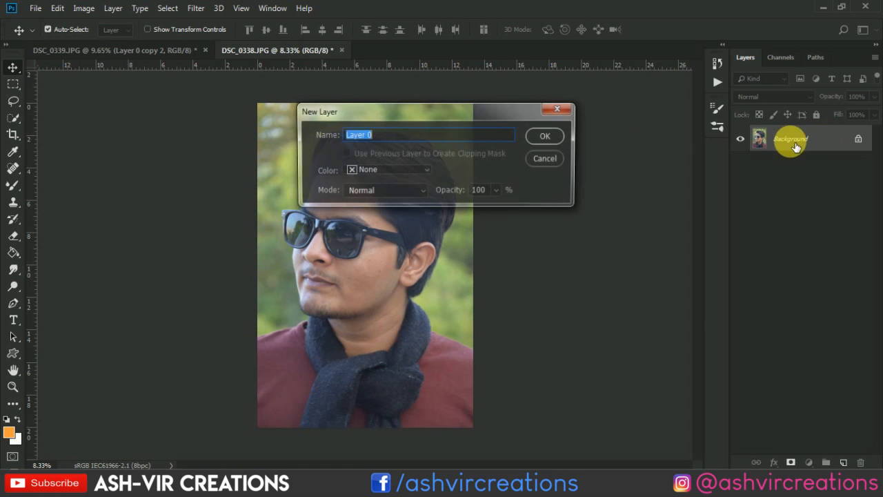
pyautogui.click(536, 134)
pyautogui.moveTo(430, 138); pyautogui.dragTo(596, 218)
# - Scale the copied portrait on Layer 1 to about 66.67% so it fits the canvas height beside the first photo
pyautogui.hotkey('ctrl', 't')
pyautogui.hotkey('ctrl', '0')
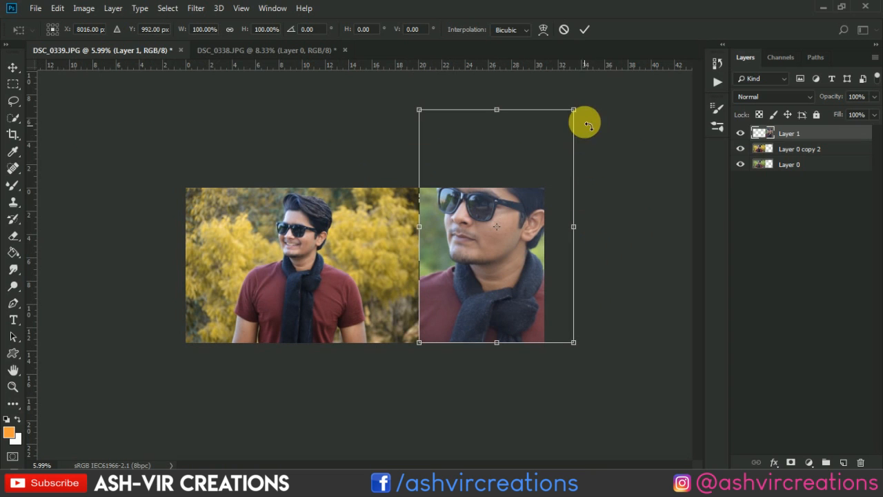
pyautogui.moveTo(582, 114); pyautogui.dragTo(550, 179)
pyautogui.scroll(6, 527, 181)
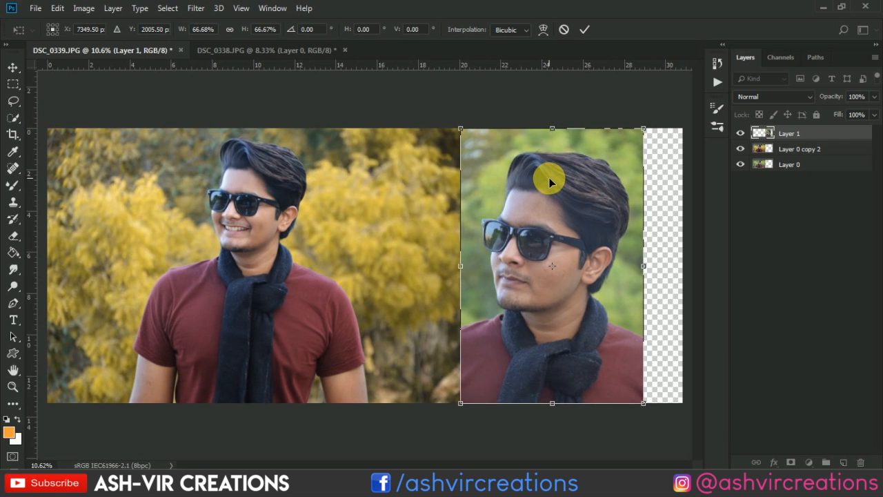
pyautogui.press('Return')
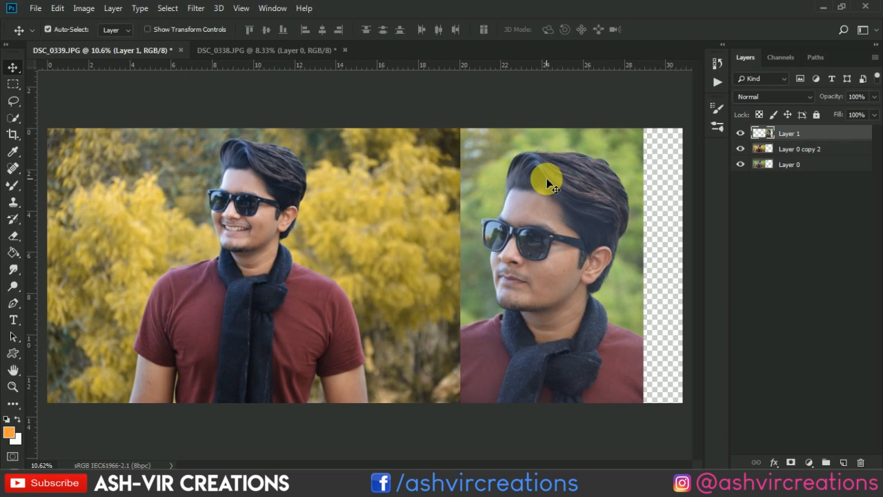
pyautogui.keyDown('ctrl'); pyautogui.click(771, 140); pyautogui.keyUp('ctrl')
pyautogui.scroll(-2, 633, 229)
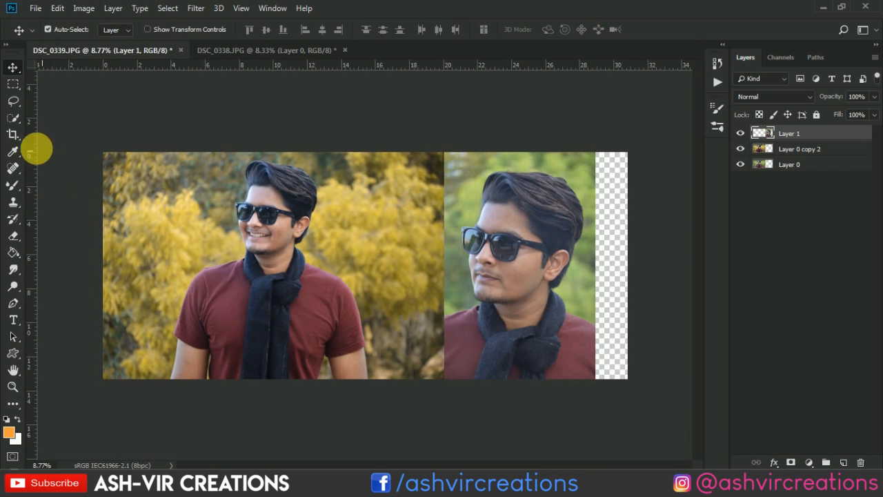
# - Crop away the empty transparent strip beyond the close-up portrait so the canvas ends at its outer edge
pyautogui.click(12, 134)
pyautogui.click(445, 253)
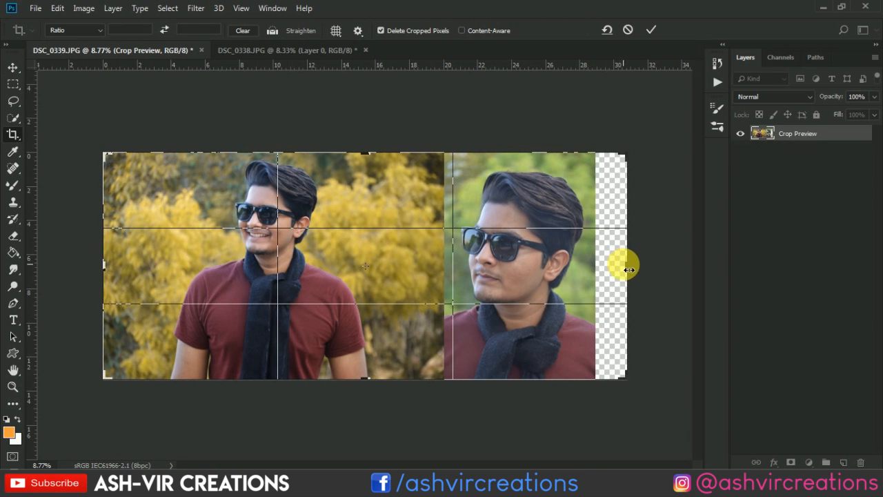
pyautogui.moveTo(628, 269)
pyautogui.mouseDown()
pyautogui.moveTo(618, 259)
pyautogui.moveTo(617, 268)
pyautogui.mouseUp()
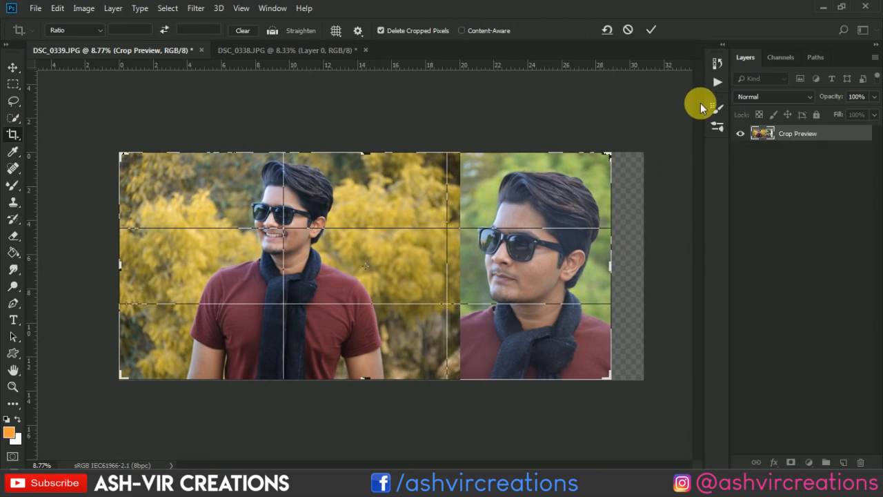
pyautogui.click(650, 31)
pyautogui.press('v')
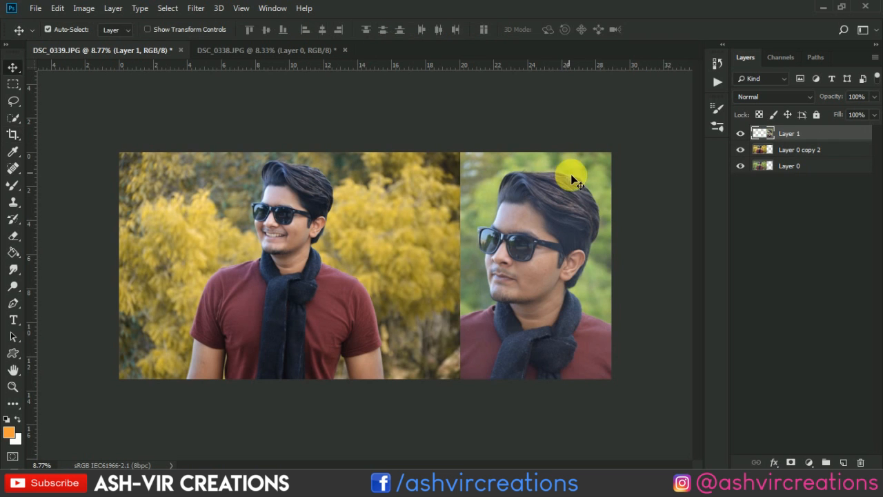
# - Remove the blemishes on the close-up portrait's cheek with the Spot Healing Brush at size 60 in Content-Aware mode
pyautogui.rightClick(586, 190)
pyautogui.click(591, 197)
pyautogui.scroll(6, 566, 190)
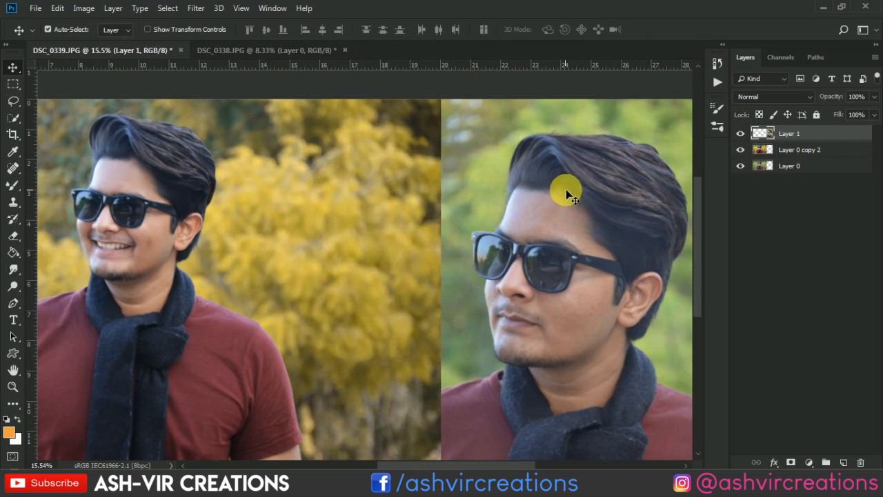
pyautogui.moveTo(561, 216); pyautogui.dragTo(408, 211)
pyautogui.scroll(3, 408, 207)
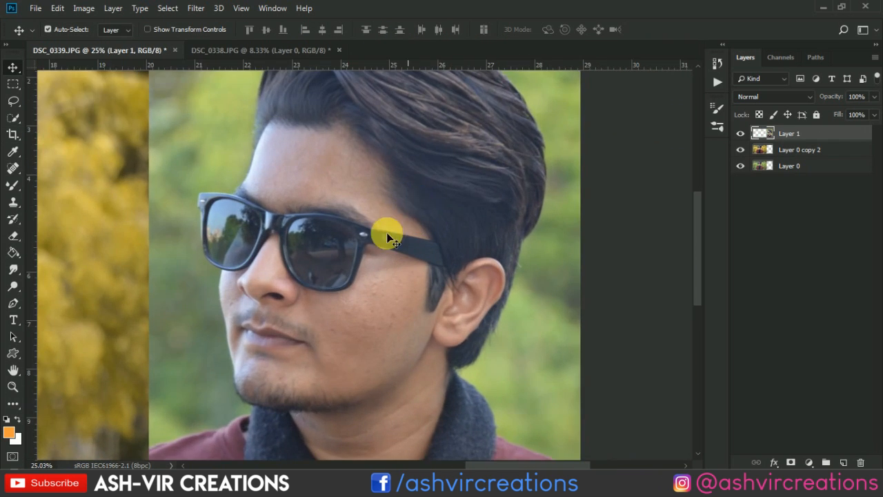
pyautogui.click(13, 168)
pyautogui.scroll(3, 424, 288)
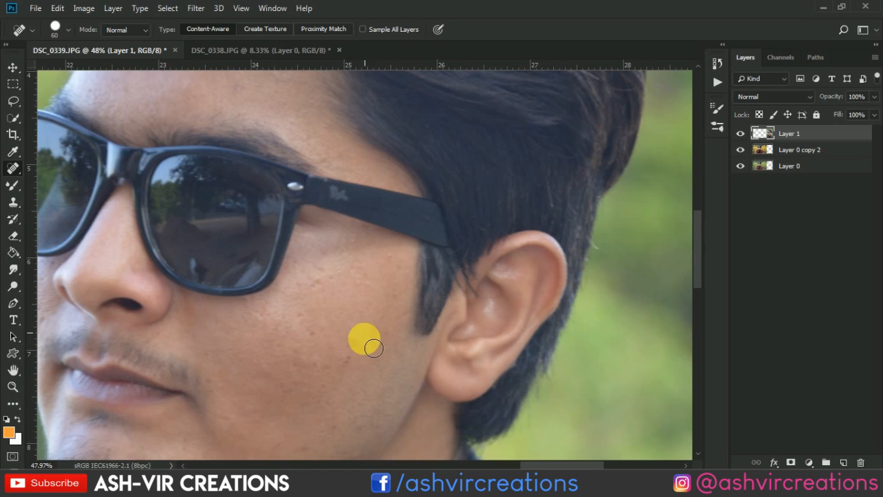
pyautogui.click(349, 362)
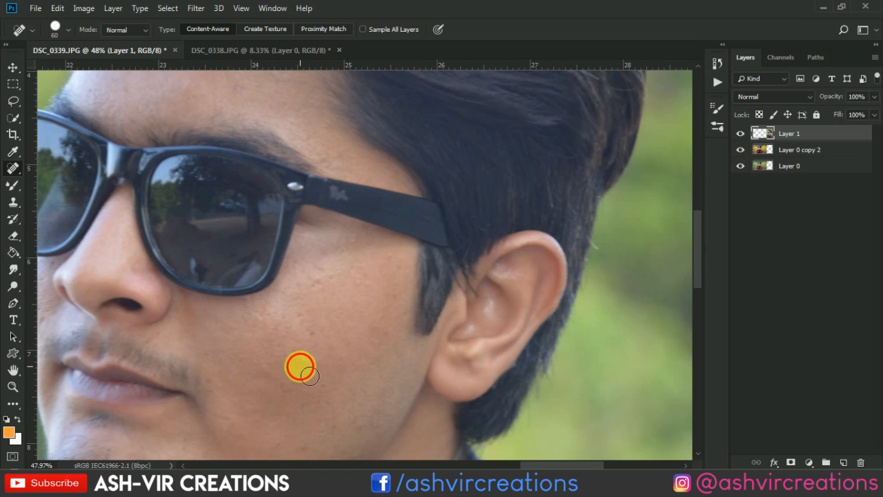
pyautogui.click(300, 317)
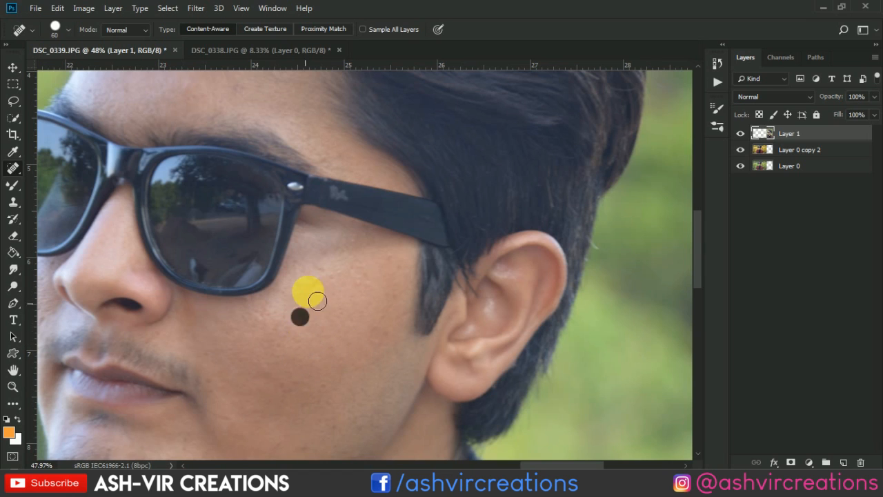
pyautogui.click(399, 301)
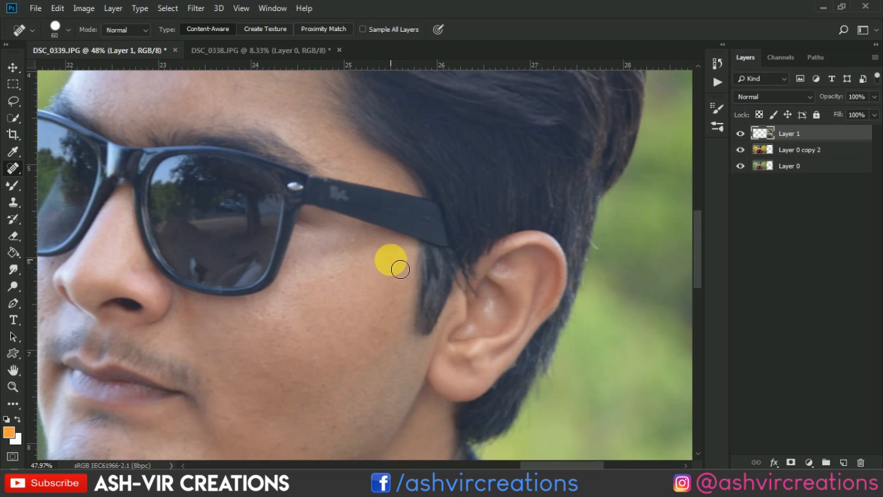
pyautogui.click(384, 357)
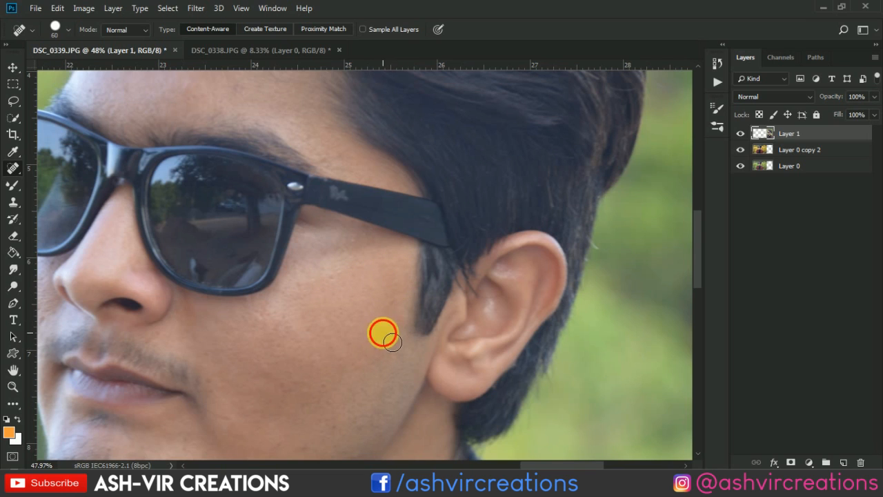
# - Heal the small spots on the close-up portrait's forehead with the Spot Healing Brush
pyautogui.scroll(-2, 330, 282)
pyautogui.scroll(-1, 330, 281)
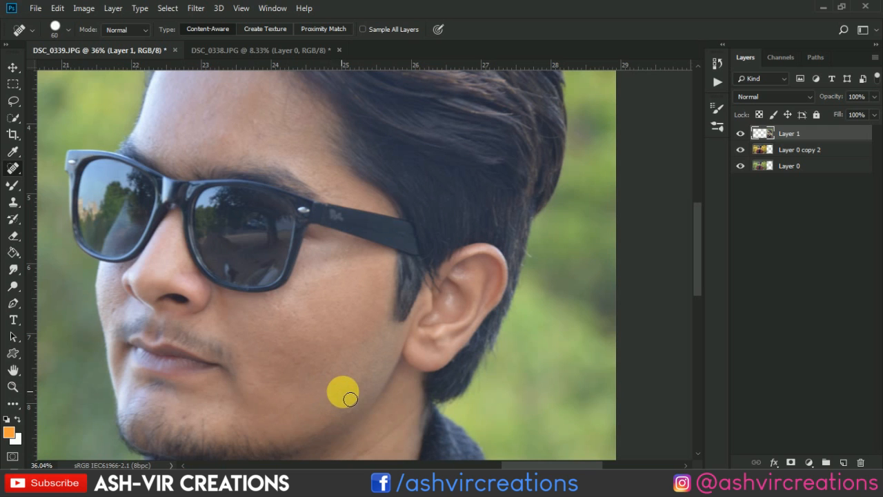
pyautogui.scroll(3, 359, 348)
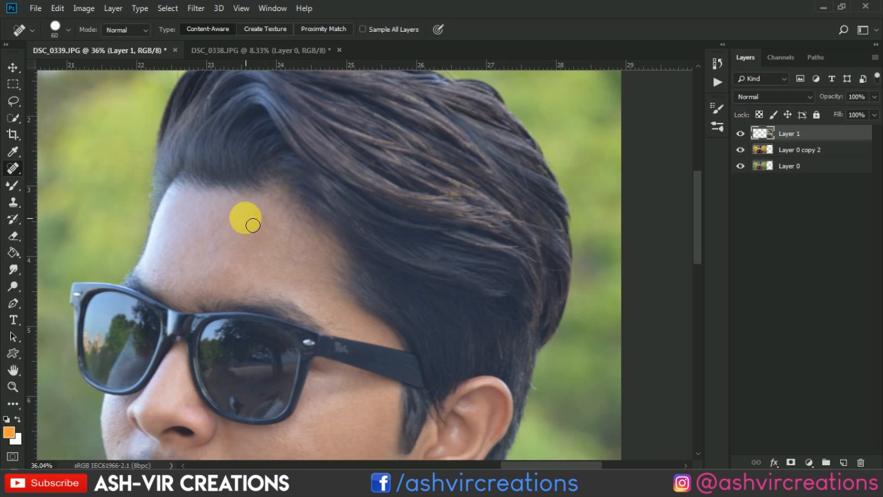
pyautogui.click(227, 266)
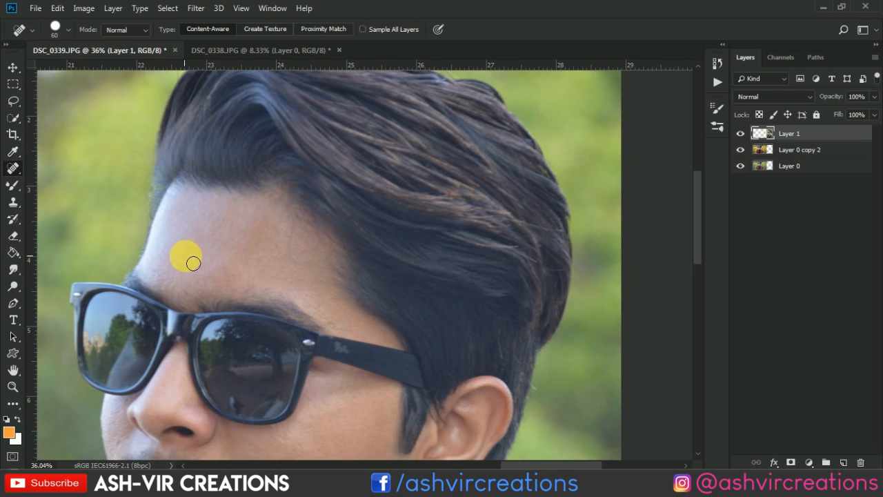
pyautogui.scroll(-5, 227, 273)
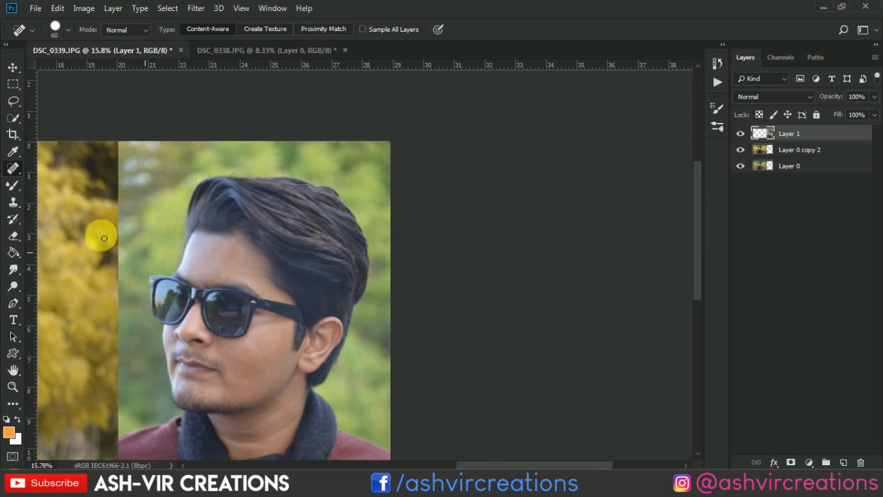
# - Smooth the cheek skin of the close-up portrait using the Mixer Brush Tool at size 200
pyautogui.rightClick(14, 186)
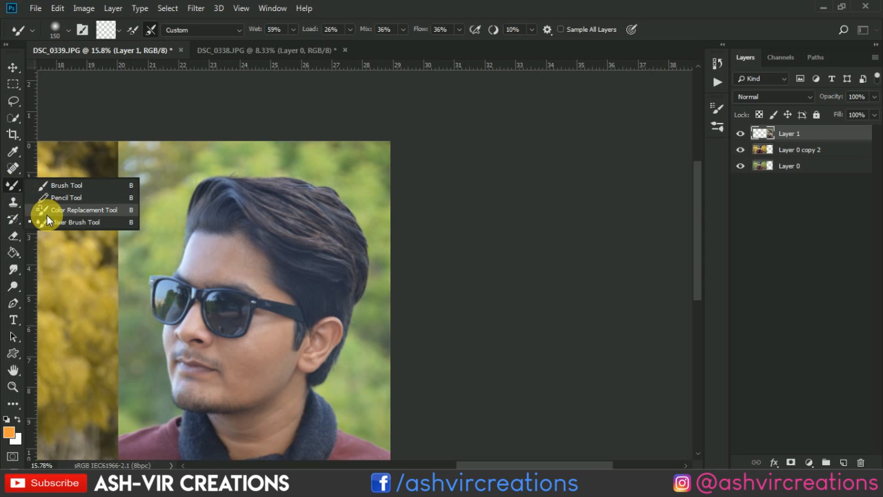
pyautogui.click(49, 222)
pyautogui.scroll(1, 154, 226)
pyautogui.scroll(2, 198, 328)
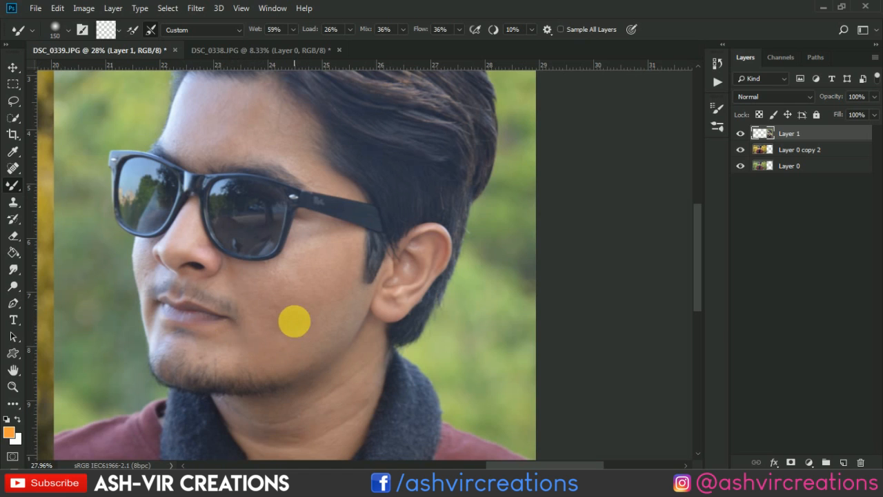
pyautogui.press(']')
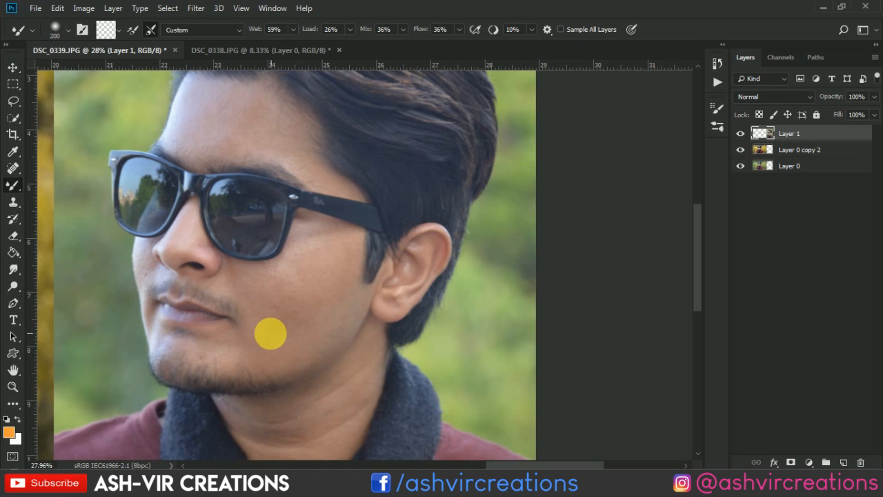
pyautogui.moveTo(247, 338)
pyautogui.mouseDown()
pyautogui.moveTo(323, 283)
pyautogui.moveTo(294, 292)
pyautogui.moveTo(323, 267)
pyautogui.moveTo(232, 282)
pyautogui.moveTo(332, 246)
pyautogui.moveTo(275, 308)
pyautogui.moveTo(352, 283)
pyautogui.moveTo(255, 333)
pyautogui.moveTo(306, 302)
pyautogui.moveTo(317, 306)
pyautogui.moveTo(289, 325)
pyautogui.moveTo(207, 341)
pyautogui.moveTo(316, 298)
pyautogui.mouseUp()
pyautogui.scroll(-3, 294, 326)
pyautogui.scroll(3, 349, 295)
pyautogui.scroll(1, 337, 295)
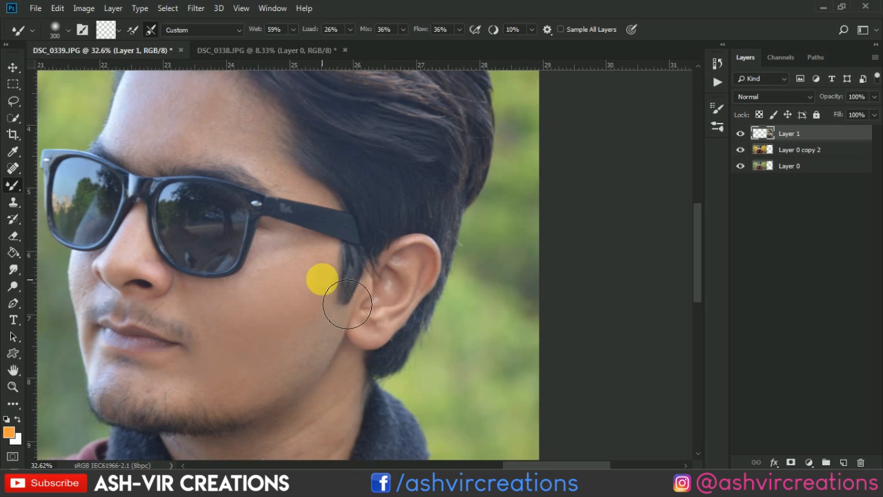
# - Reduce the Mixer Brush to size 175 and blend the skin from beside the sideburn to the chin and jawline
pyautogui.press('[')
pyautogui.press('[')
pyautogui.press('[')
pyautogui.moveTo(321, 252)
pyautogui.mouseDown()
pyautogui.moveTo(323, 311)
pyautogui.moveTo(336, 275)
pyautogui.moveTo(270, 289)
pyautogui.moveTo(298, 277)
pyautogui.moveTo(268, 309)
pyautogui.moveTo(324, 288)
pyautogui.moveTo(329, 315)
pyautogui.moveTo(265, 364)
pyautogui.moveTo(246, 365)
pyautogui.moveTo(252, 339)
pyautogui.moveTo(184, 328)
pyautogui.moveTo(184, 349)
pyautogui.moveTo(140, 365)
pyautogui.mouseUp()
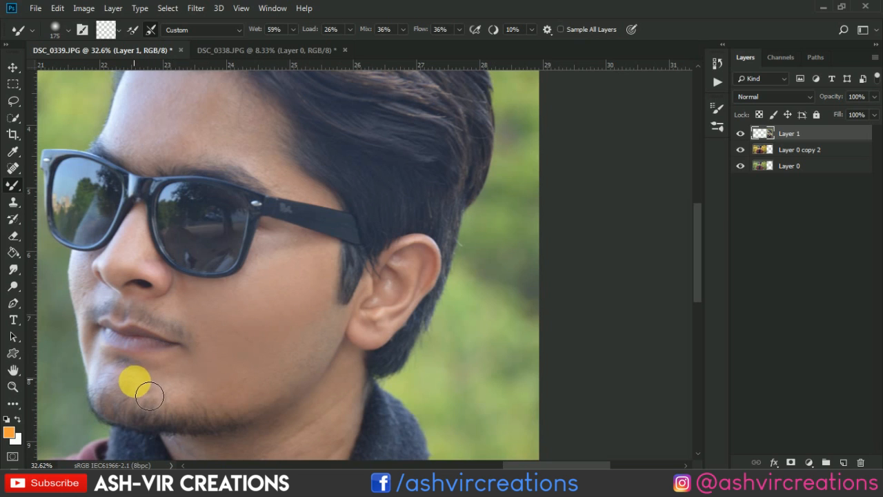
pyautogui.moveTo(150, 395)
pyautogui.mouseDown()
pyautogui.moveTo(196, 407)
pyautogui.moveTo(177, 389)
pyautogui.moveTo(212, 405)
pyautogui.moveTo(175, 396)
pyautogui.moveTo(230, 389)
pyautogui.moveTo(200, 388)
pyautogui.moveTo(154, 390)
pyautogui.moveTo(303, 402)
pyautogui.mouseUp()
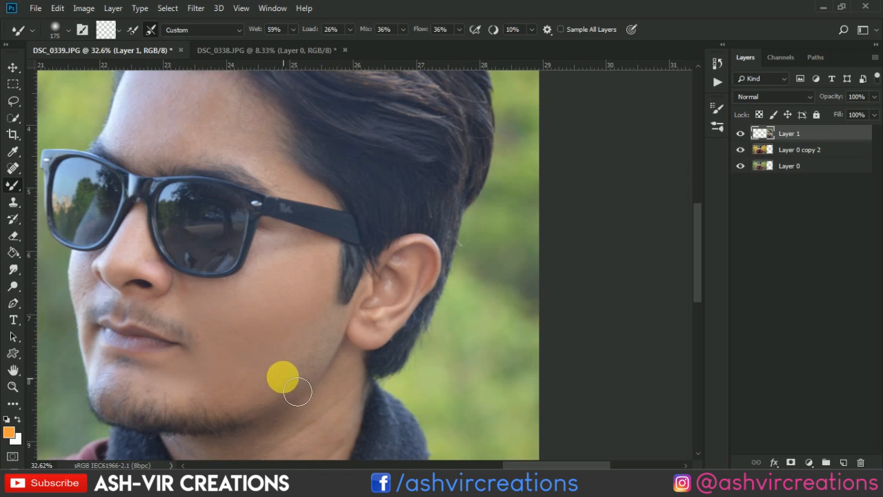
pyautogui.scroll(-4, 274, 370)
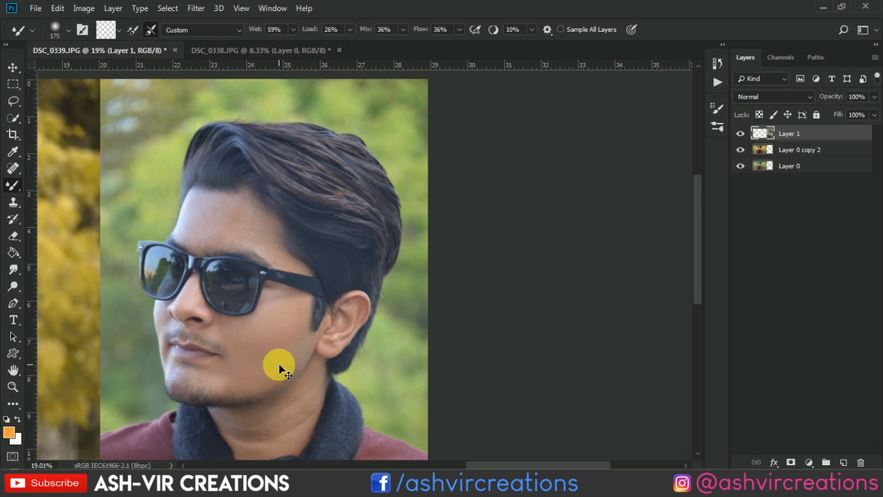
# - Smooth the forehead skin of the close-up portrait with the Mixer Brush at size 175
pyautogui.scroll(4, 252, 286)
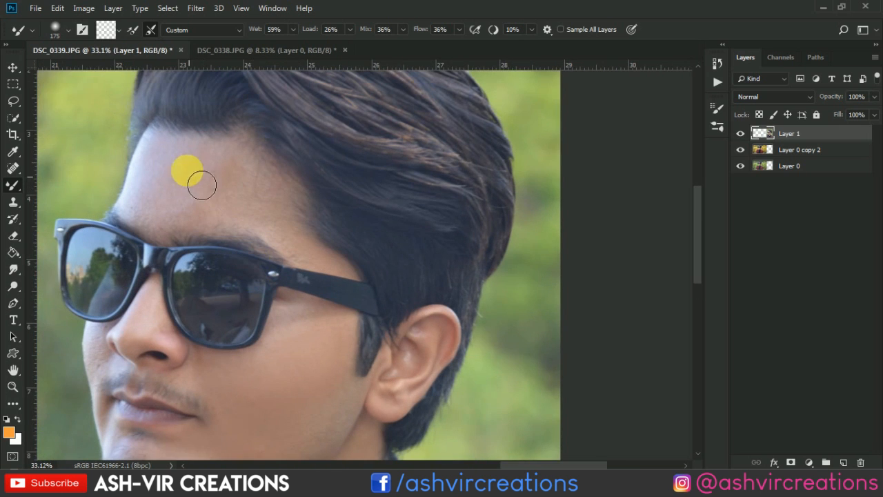
pyautogui.moveTo(201, 185)
pyautogui.mouseDown()
pyautogui.moveTo(225, 198)
pyautogui.moveTo(209, 178)
pyautogui.moveTo(250, 199)
pyautogui.moveTo(239, 199)
pyautogui.moveTo(235, 175)
pyautogui.moveTo(260, 193)
pyautogui.moveTo(231, 173)
pyautogui.moveTo(296, 228)
pyautogui.moveTo(257, 183)
pyautogui.moveTo(196, 198)
pyautogui.moveTo(235, 218)
pyautogui.moveTo(203, 218)
pyautogui.moveTo(262, 232)
pyautogui.moveTo(163, 215)
pyautogui.moveTo(202, 224)
pyautogui.moveTo(215, 208)
pyautogui.moveTo(172, 189)
pyautogui.moveTo(216, 190)
pyautogui.moveTo(171, 165)
pyautogui.moveTo(218, 164)
pyautogui.moveTo(235, 187)
pyautogui.moveTo(188, 193)
pyautogui.moveTo(210, 181)
pyautogui.moveTo(180, 179)
pyautogui.moveTo(195, 167)
pyautogui.moveTo(203, 176)
pyautogui.moveTo(201, 219)
pyautogui.moveTo(206, 181)
pyautogui.moveTo(217, 181)
pyautogui.moveTo(205, 215)
pyautogui.moveTo(231, 196)
pyautogui.moveTo(206, 204)
pyautogui.mouseUp()
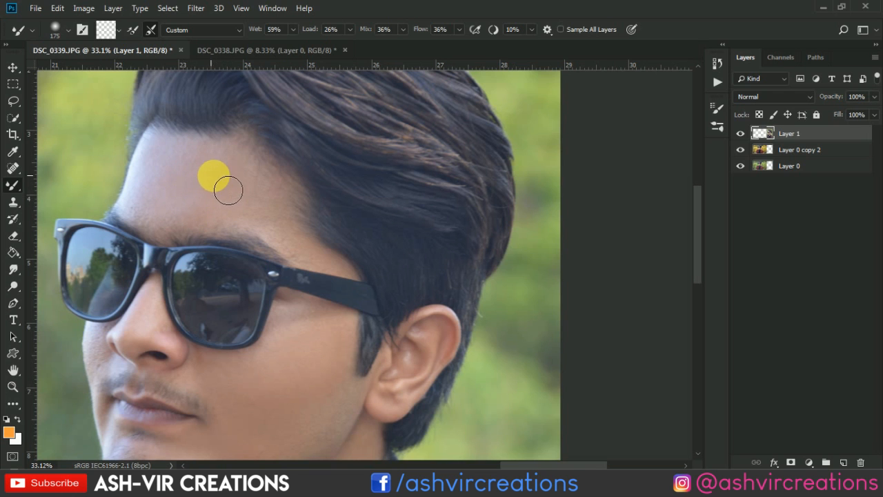
pyautogui.scroll(3, 280, 227)
pyautogui.moveTo(282, 240); pyautogui.dragTo(289, 304)
# - Heal the remaining mark on the forehead near the hairline with the Spot Healing Brush at size 60
pyautogui.click(13, 167)
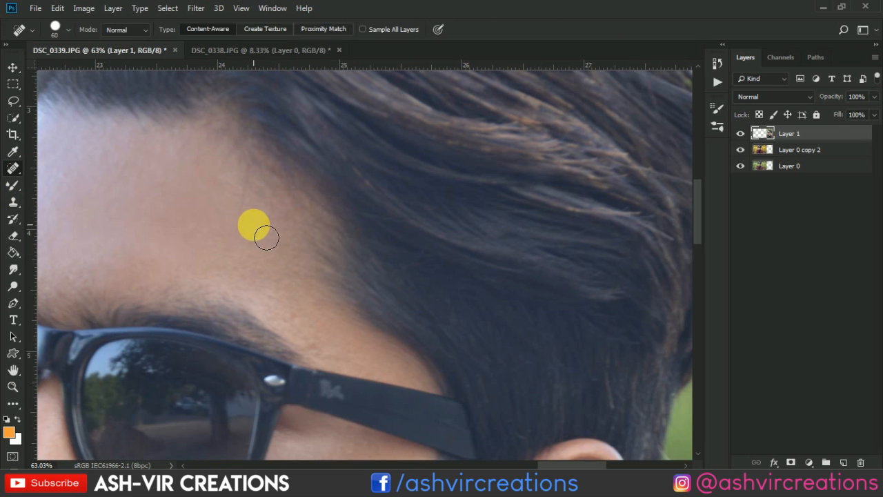
pyautogui.click(277, 233)
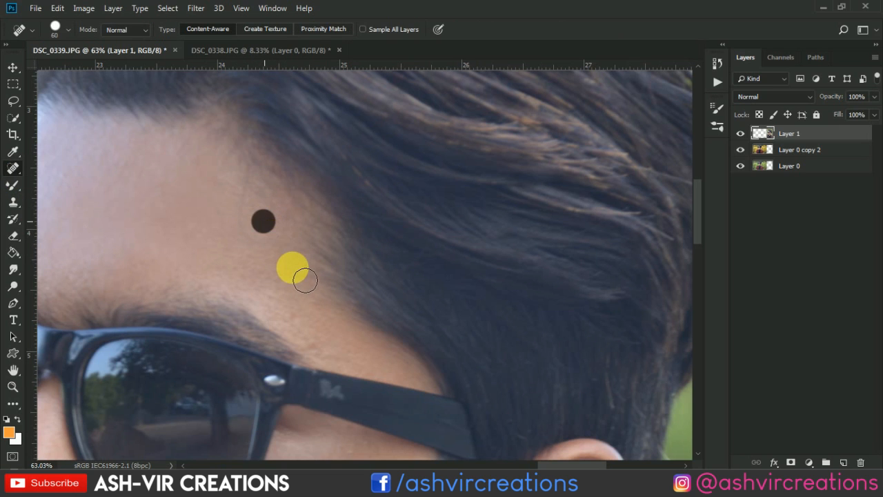
pyautogui.press('v')
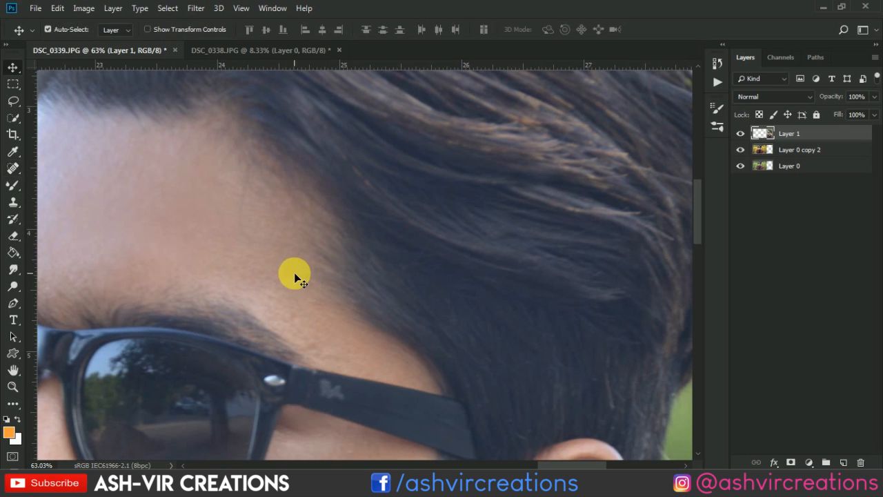
pyautogui.scroll(-5, 290, 272)
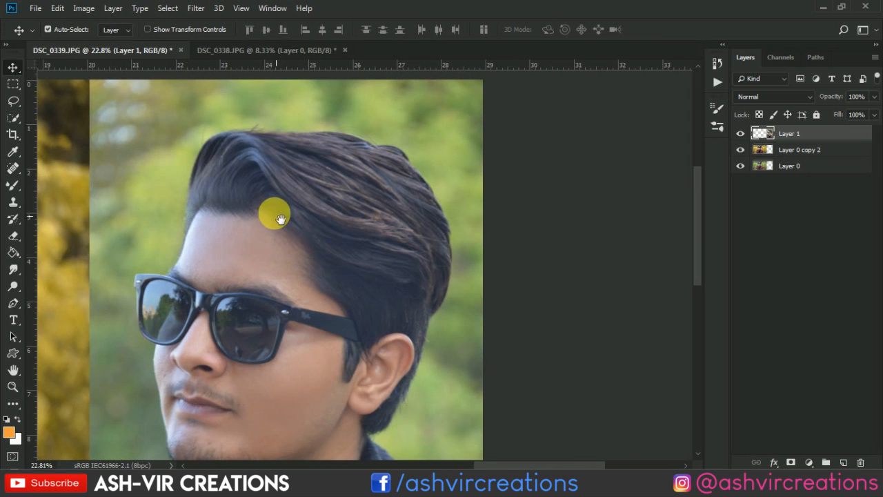
# - Push the front hair of the close-up portrait on Layer 1 outward in Liquify with a size 800 brush
pyautogui.click(195, 7)
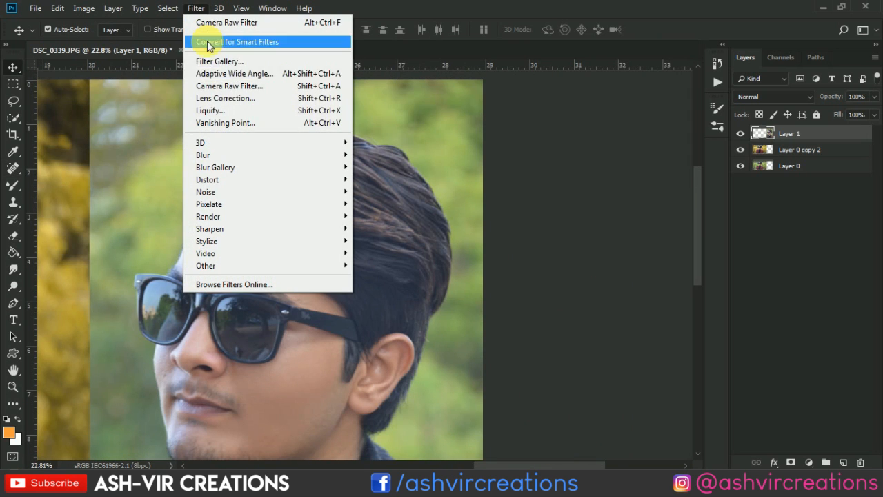
pyautogui.click(207, 111)
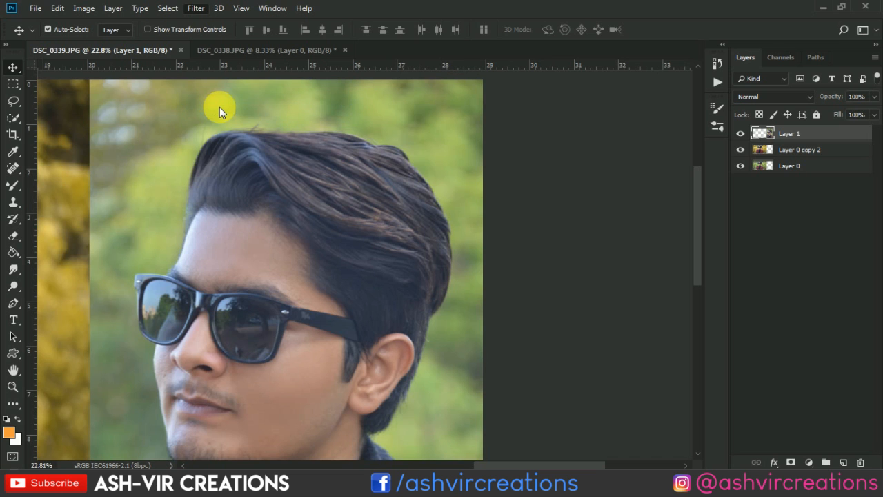
pyautogui.hotkey('ctrl', 'shift', 'x')
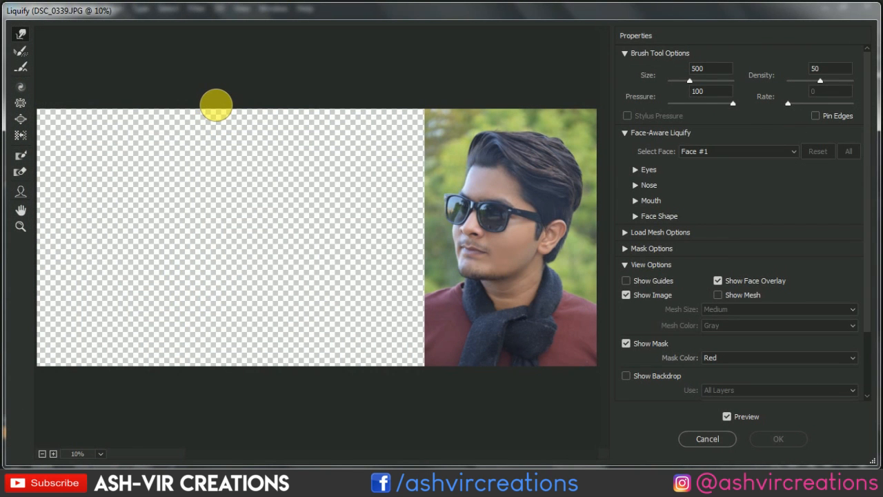
pyautogui.hotkey('ctrl', '+')
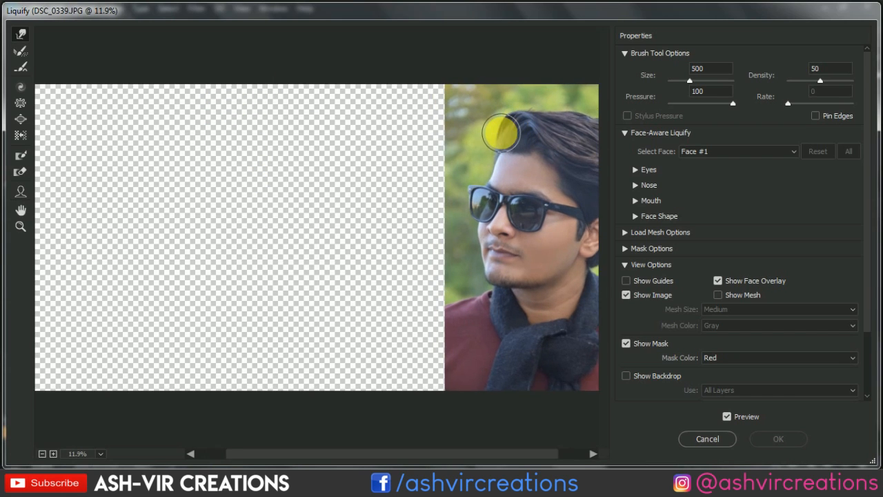
pyautogui.scroll(1, 501, 133)
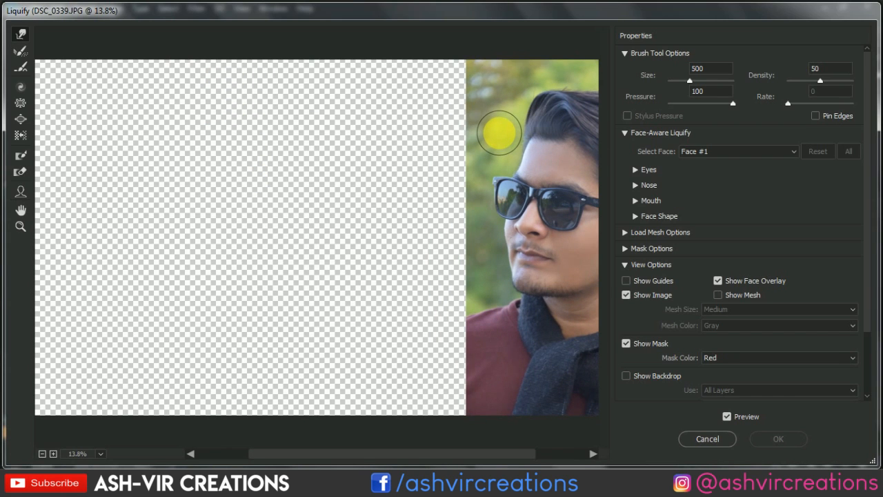
pyautogui.scroll(3, 500, 132)
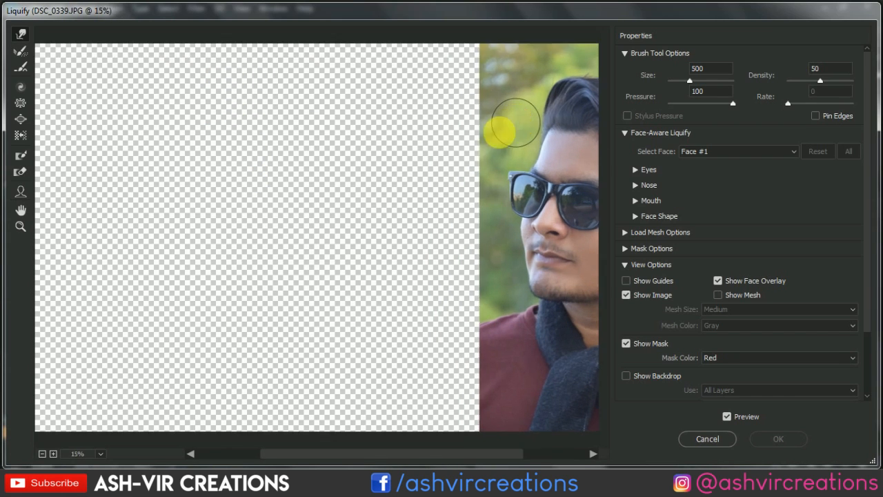
pyautogui.moveTo(501, 143); pyautogui.dragTo(151, 142)
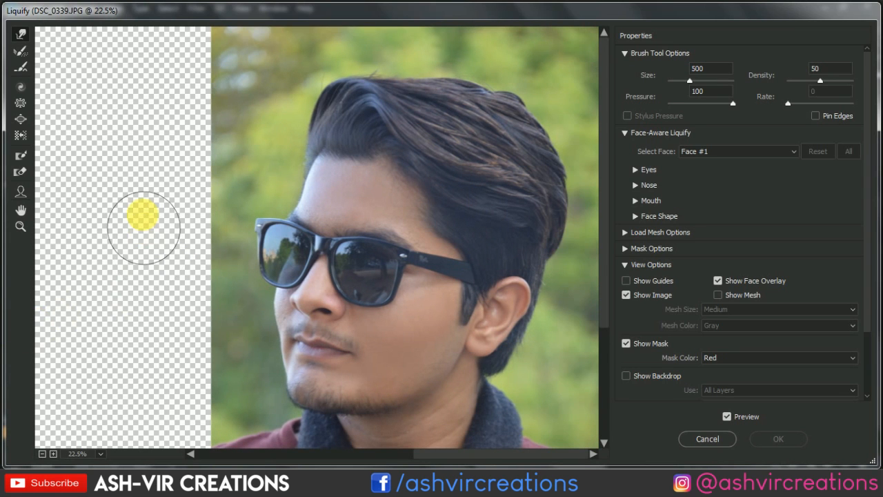
pyautogui.press(']')
pyautogui.press(']')
pyautogui.press(']')
pyautogui.press(']')
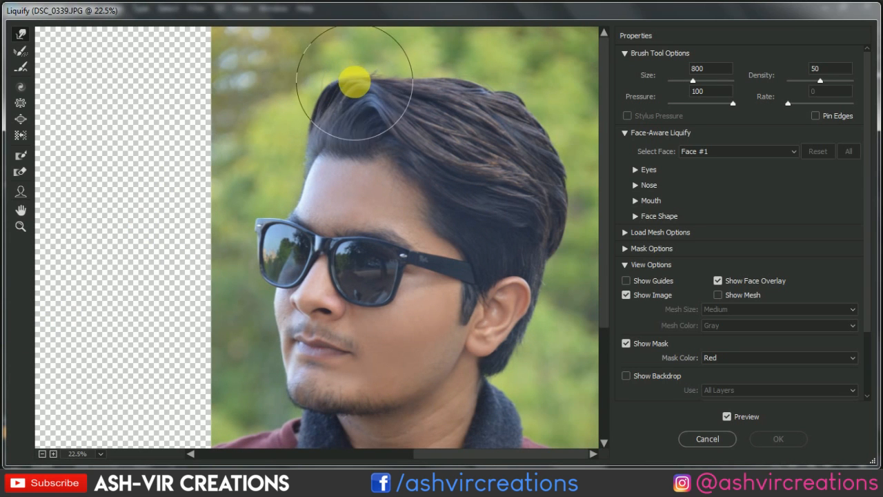
pyautogui.moveTo(342, 73)
pyautogui.mouseDown()
pyautogui.moveTo(332, 66)
pyautogui.moveTo(321, 75)
pyautogui.mouseUp()
pyautogui.press('[')
pyautogui.press('[')
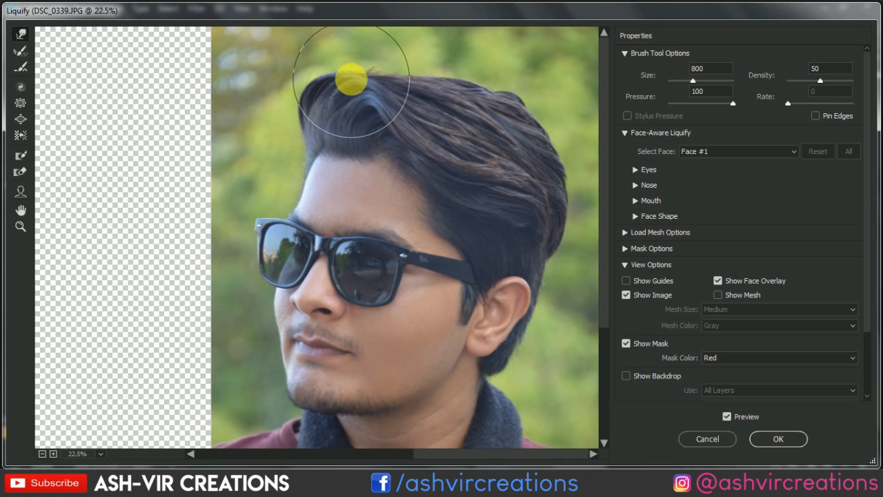
pyautogui.press('[')
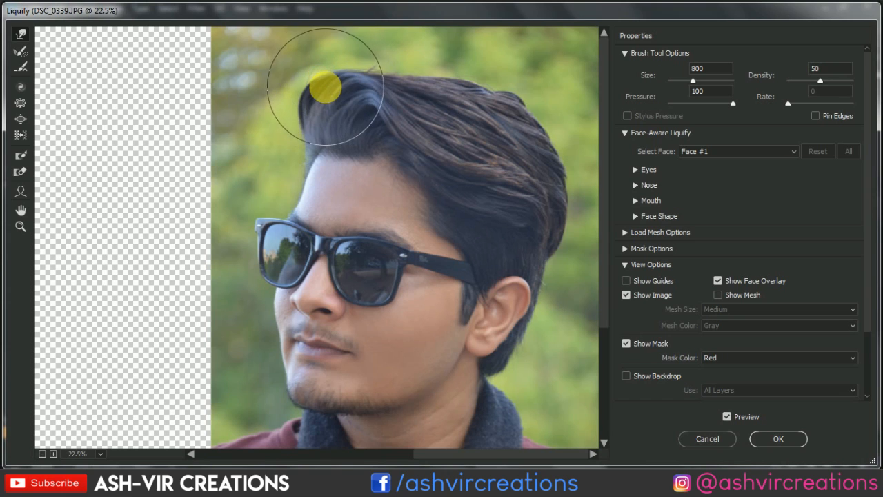
pyautogui.press(']')
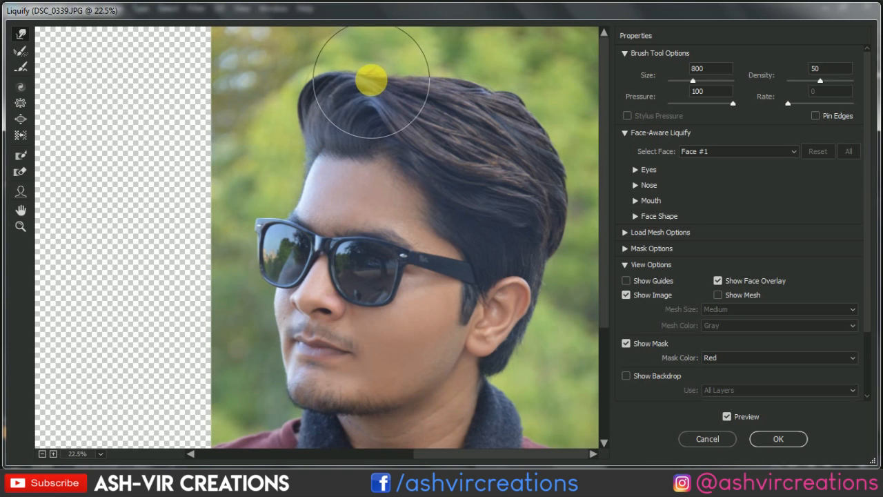
# - Compare the close-up portrait with and without the Liquify changes, and apply the filter
pyautogui.scroll(-3, 452, 109)
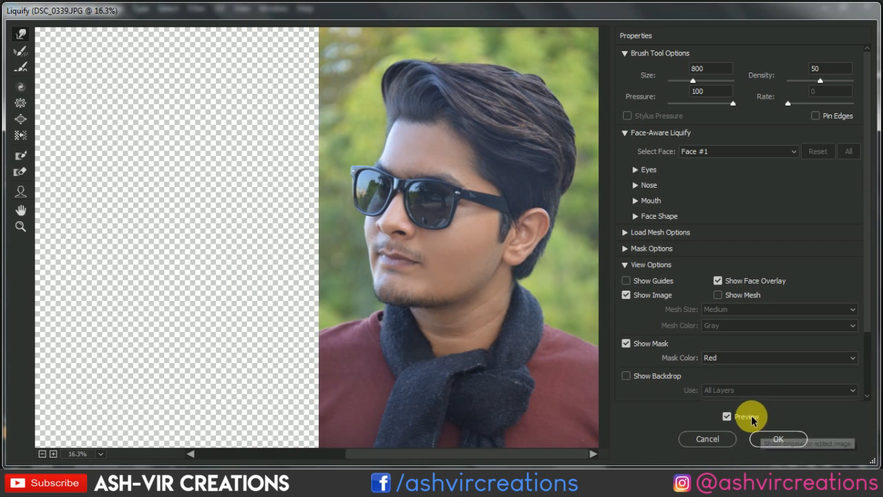
pyautogui.click(727, 416)
pyautogui.click(728, 417)
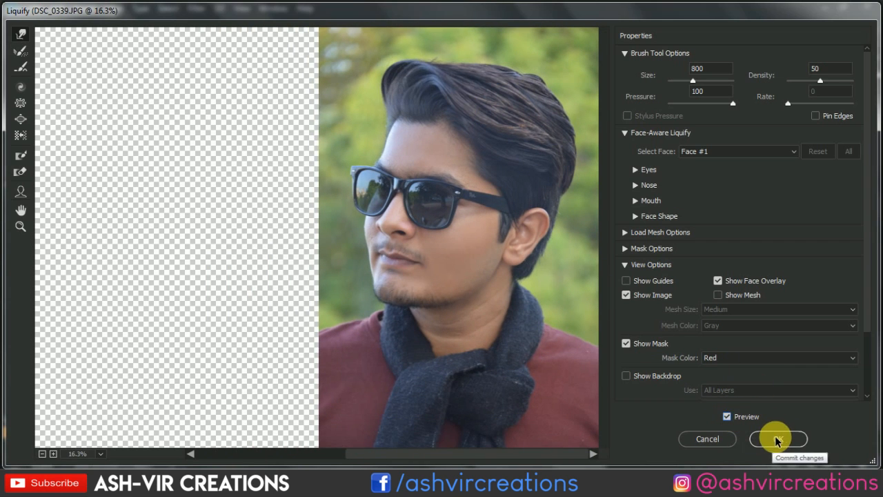
pyautogui.click(779, 439)
pyautogui.scroll(-4, 452, 173)
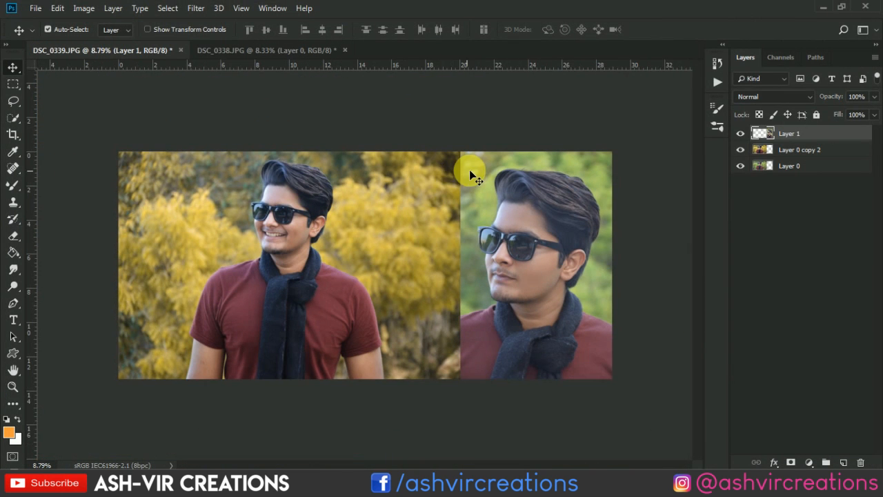
# - Duplicate Layer 1 and set the copy to Soft Light blending at 85% opacity
pyautogui.rightClick(787, 134)
pyautogui.click(708, 70)
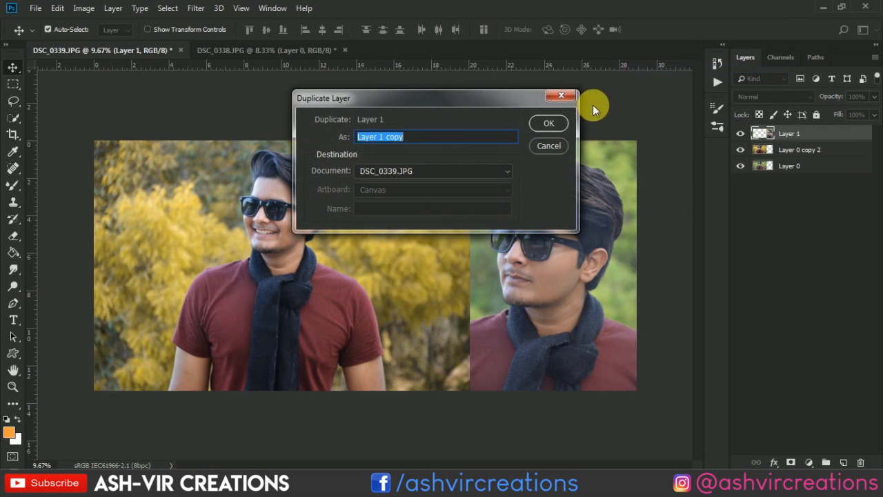
pyautogui.click(545, 124)
pyautogui.click(752, 96)
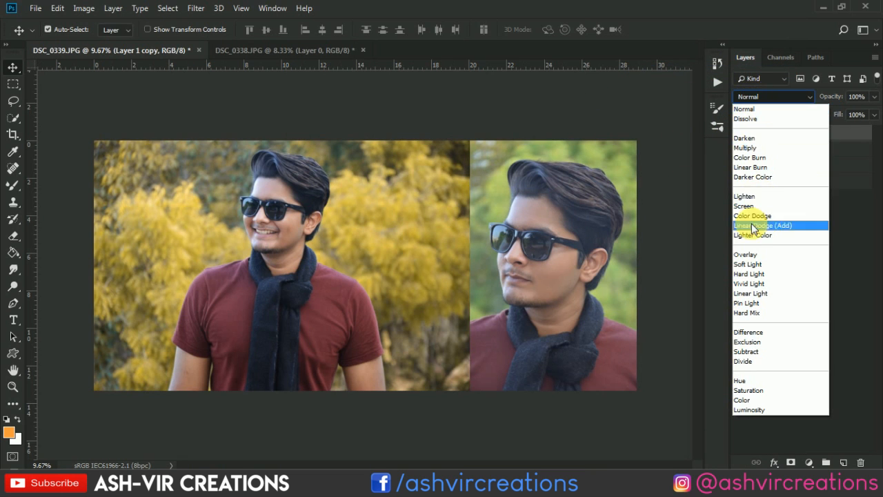
pyautogui.click(752, 266)
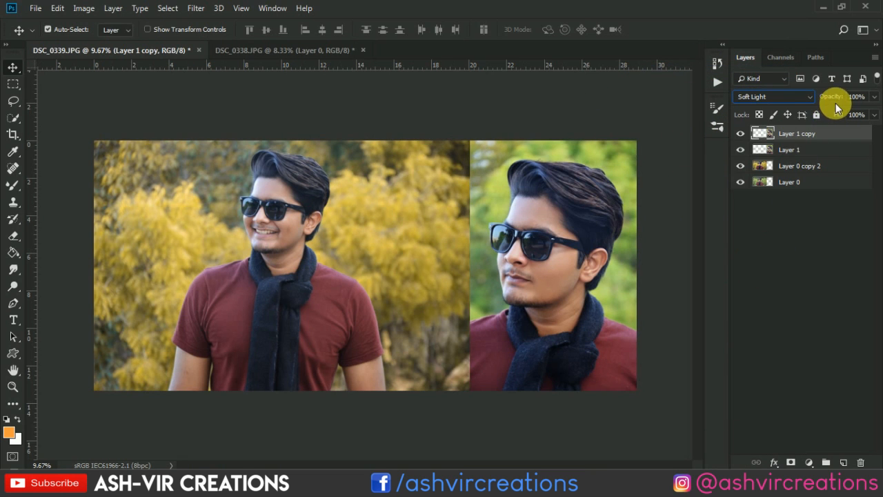
pyautogui.moveTo(843, 100)
pyautogui.mouseDown()
pyautogui.moveTo(824, 99)
pyautogui.moveTo(837, 104)
pyautogui.mouseUp()
# - Merge Layer 1 copy with Layer 1 into a single layer
pyautogui.rightClick(819, 140)
pyautogui.click(839, 150)
pyautogui.keyDown('ctrl'); pyautogui.click(837, 150); pyautogui.keyUp('ctrl')
pyautogui.rightClick(829, 140)
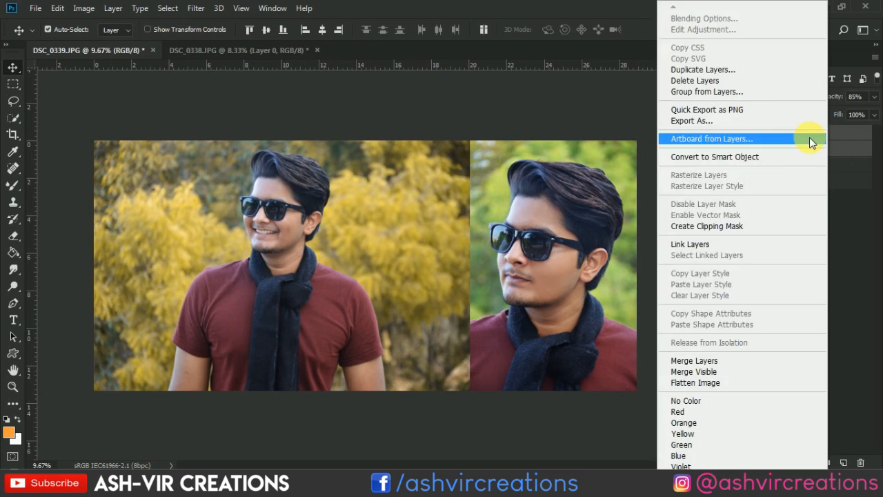
pyautogui.click(730, 362)
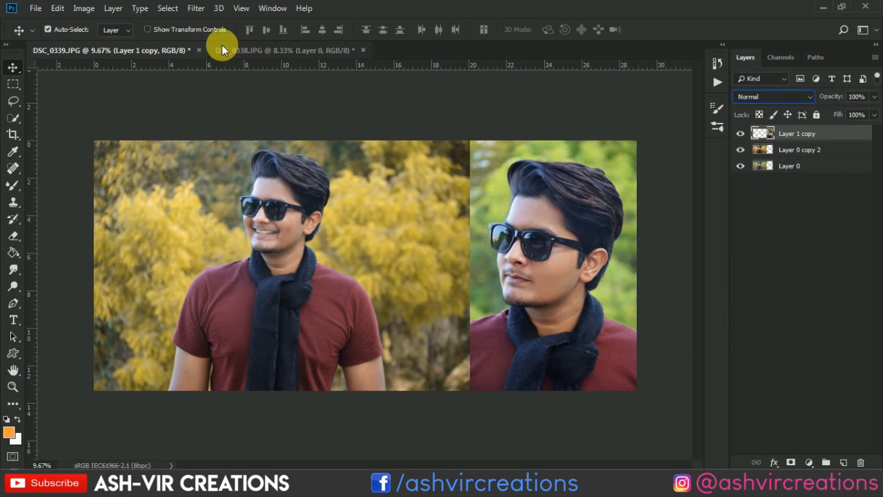
# - Turn the close-up's green background golden yellow with Camera Raw HSL hue adjustments, with saturation at Yellows +2 and Greens +22
pyautogui.click(195, 9)
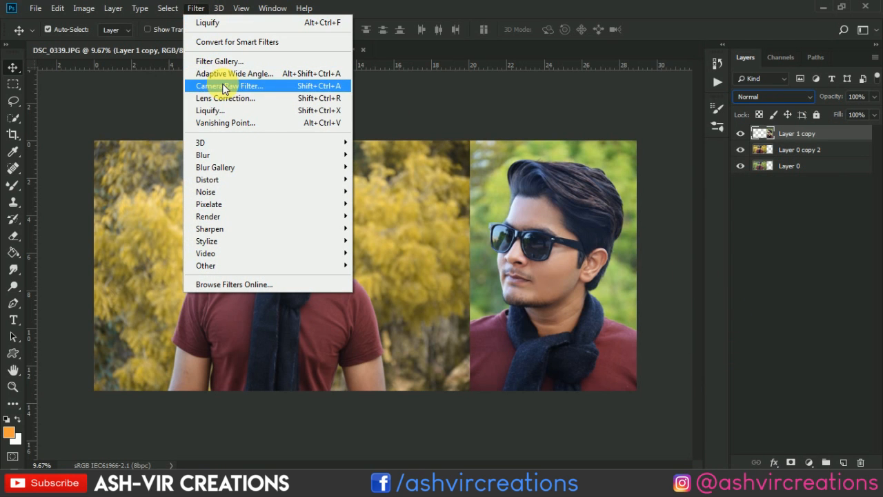
pyautogui.click(225, 88)
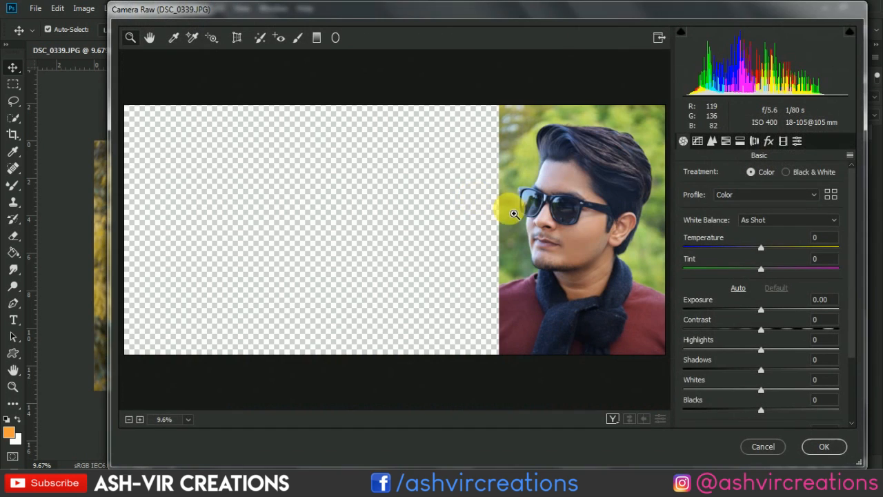
pyautogui.click(739, 141)
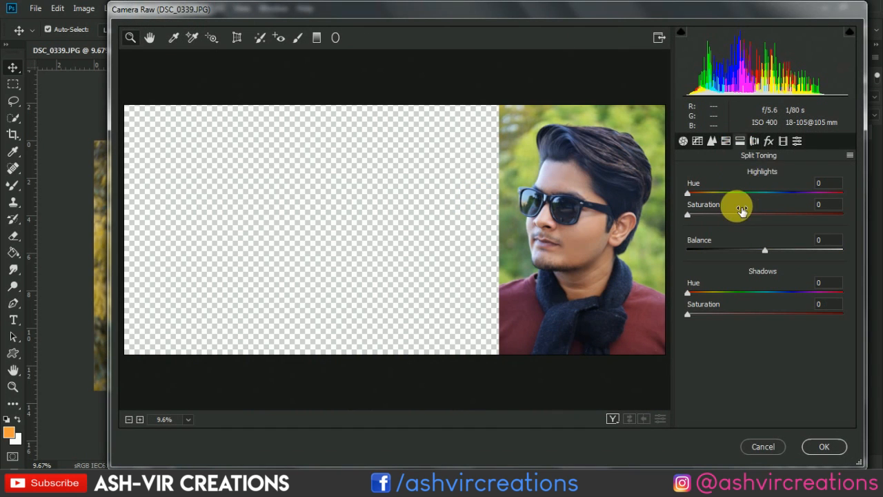
pyautogui.click(726, 142)
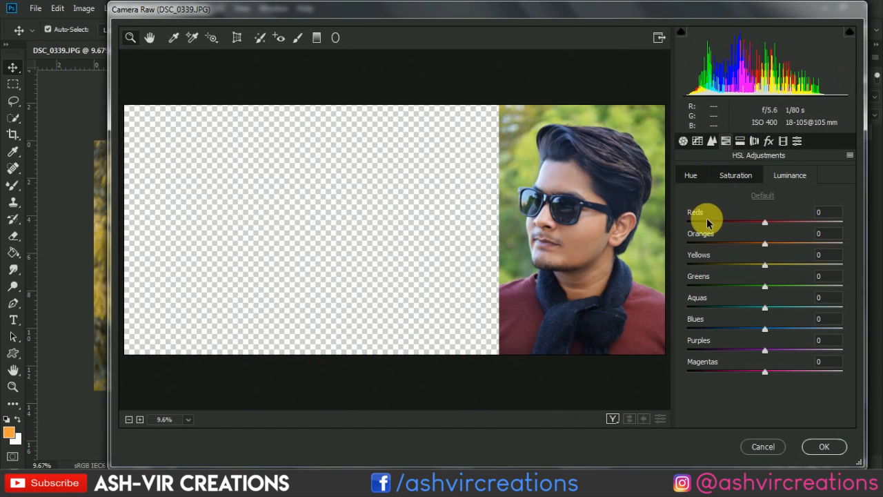
pyautogui.click(692, 174)
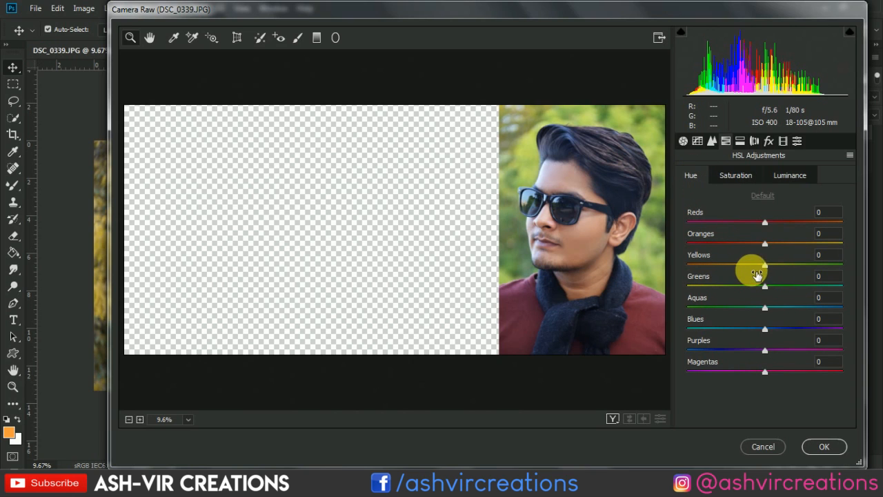
pyautogui.moveTo(755, 269); pyautogui.dragTo(692, 287)
pyautogui.moveTo(764, 288); pyautogui.dragTo(693, 290)
pyautogui.moveTo(741, 263); pyautogui.dragTo(768, 267)
pyautogui.click(749, 176)
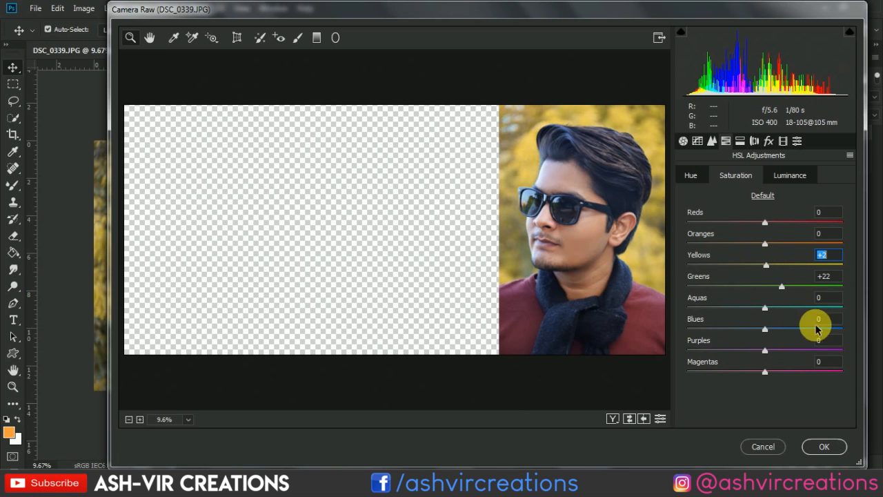
pyautogui.click(825, 447)
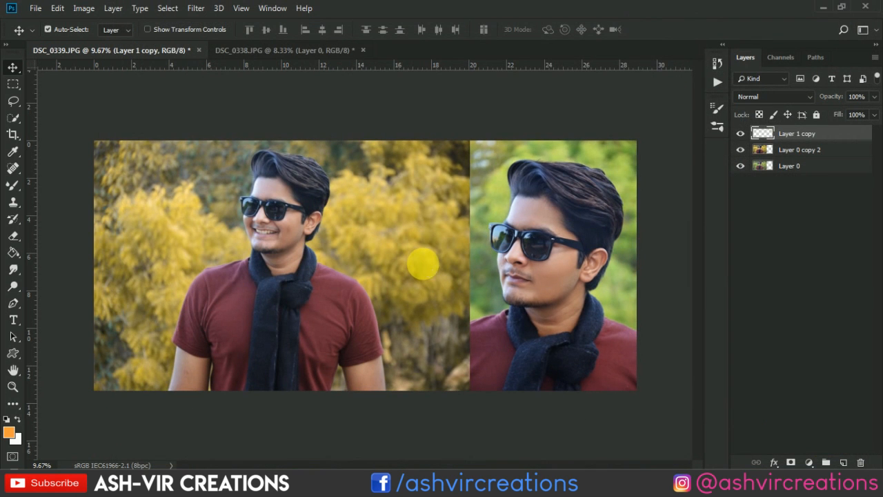
pyautogui.hotkey('ctrl', '-')
pyautogui.scroll(-1, 424, 264)
pyautogui.scroll(3, 423, 264)
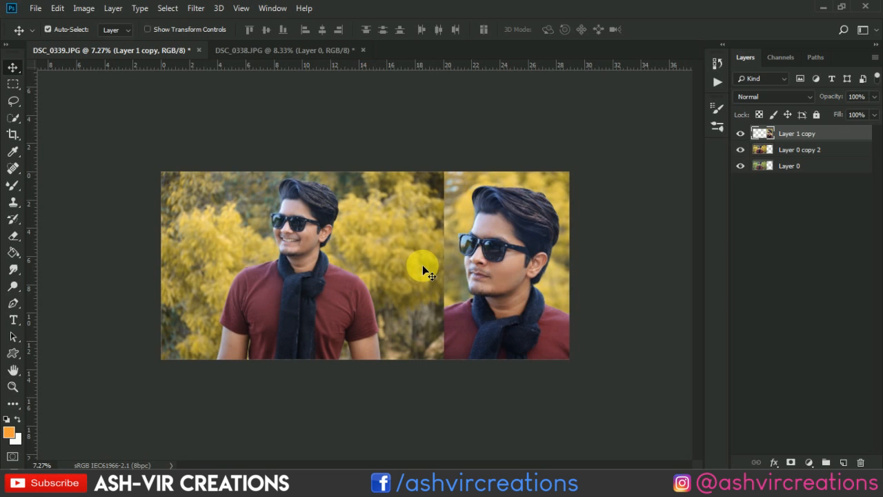
pyautogui.scroll(-3, 398, 258)
pyautogui.scroll(5, 400, 261)
pyautogui.scroll(1, 397, 256)
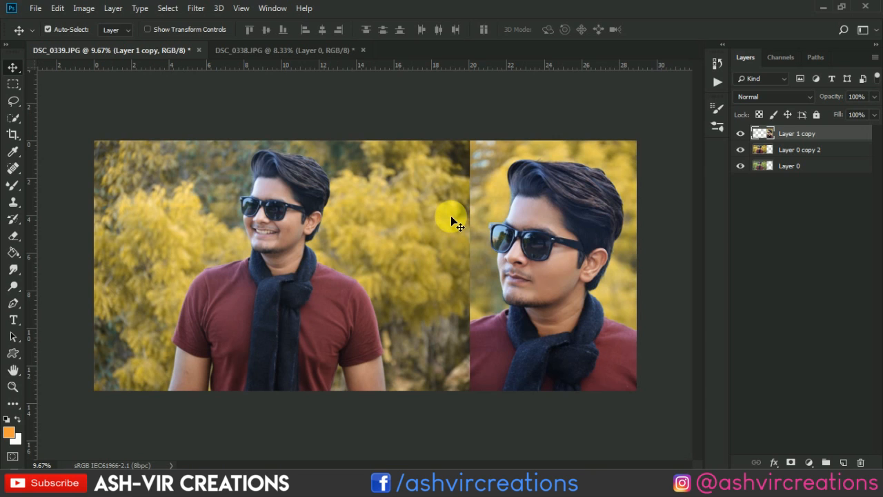
pyautogui.keyDown('ctrl'); pyautogui.click(815, 150); pyautogui.keyUp('ctrl')
pyautogui.rightClick(814, 149)
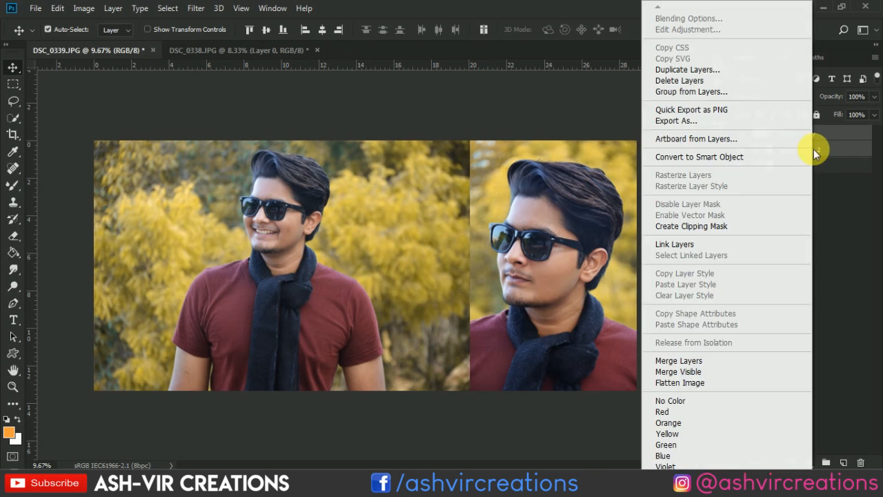
pyautogui.click(843, 144)
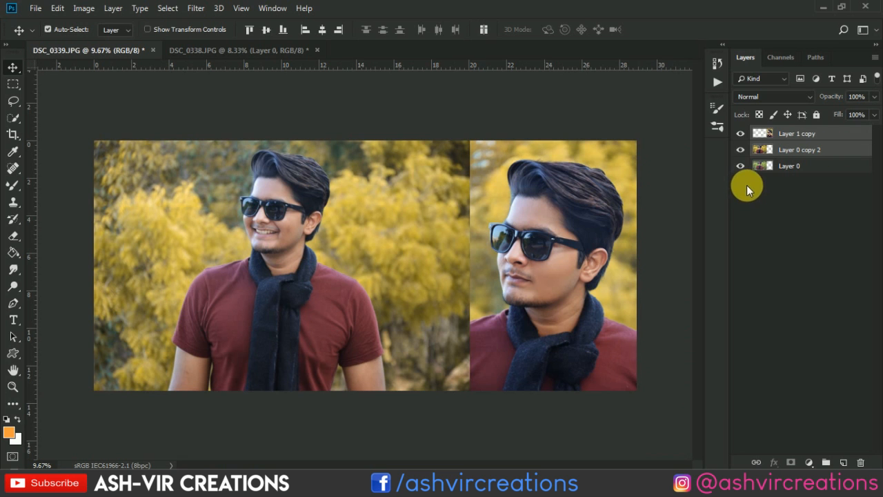
# - Toggle the visibility of the edited layers to compare the portraits before and after the grading
pyautogui.moveTo(741, 150)
pyautogui.mouseDown()
pyautogui.moveTo(748, 133)
pyautogui.moveTo(741, 150)
pyautogui.mouseUp()
pyautogui.scroll(3, 603, 245)
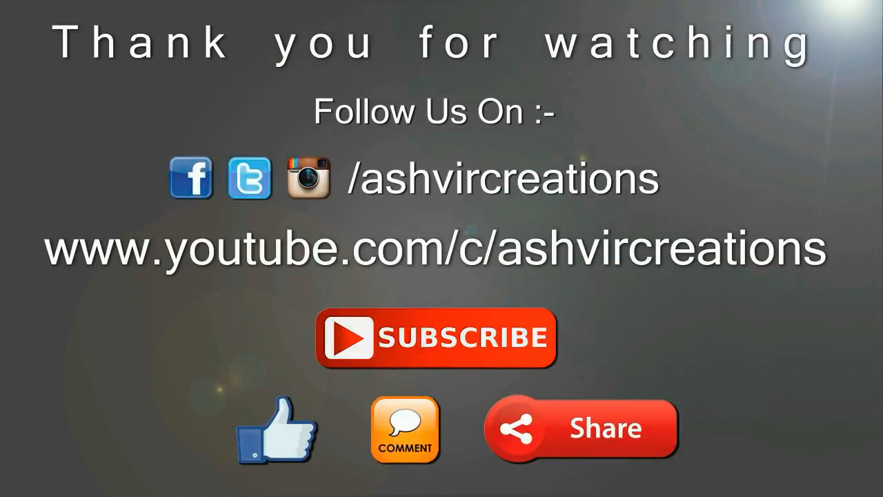